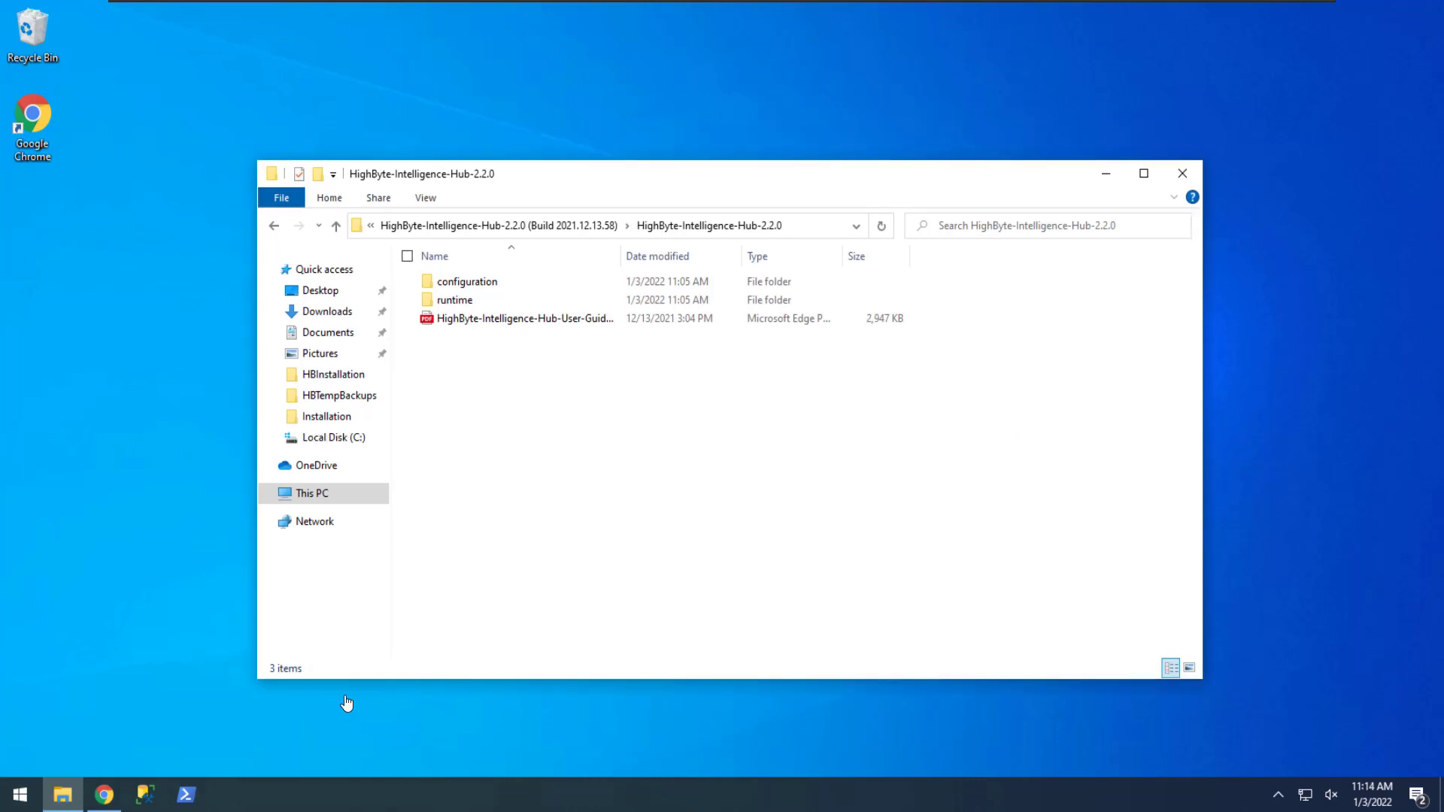
- Switch to Google Chrome
click(109, 803)
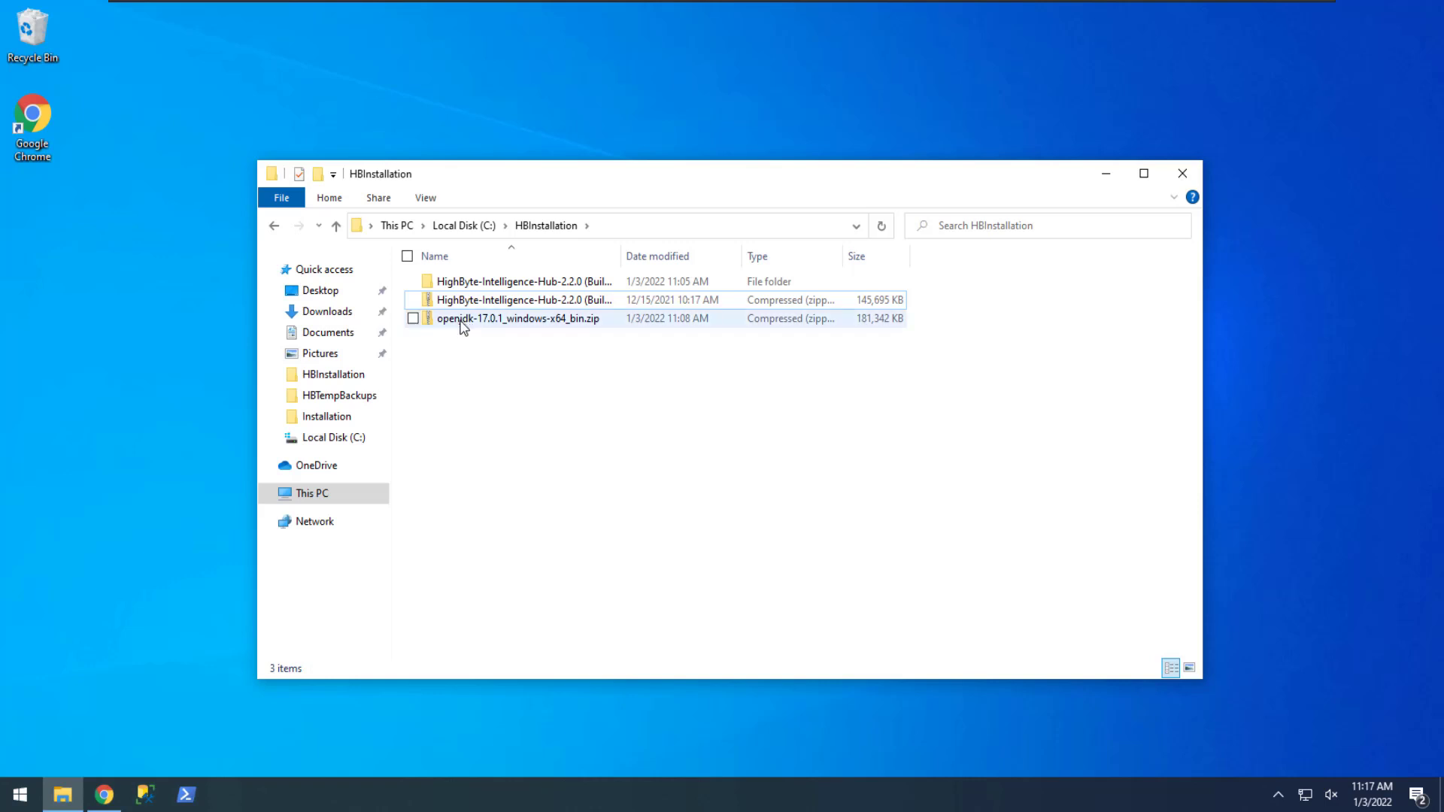
- Extract openjdk-17.0.1_windows-x64_bin.zip into C:\HBInstallation\openjdk-17.0.1_windows-x64_bin
right_click(461, 322)
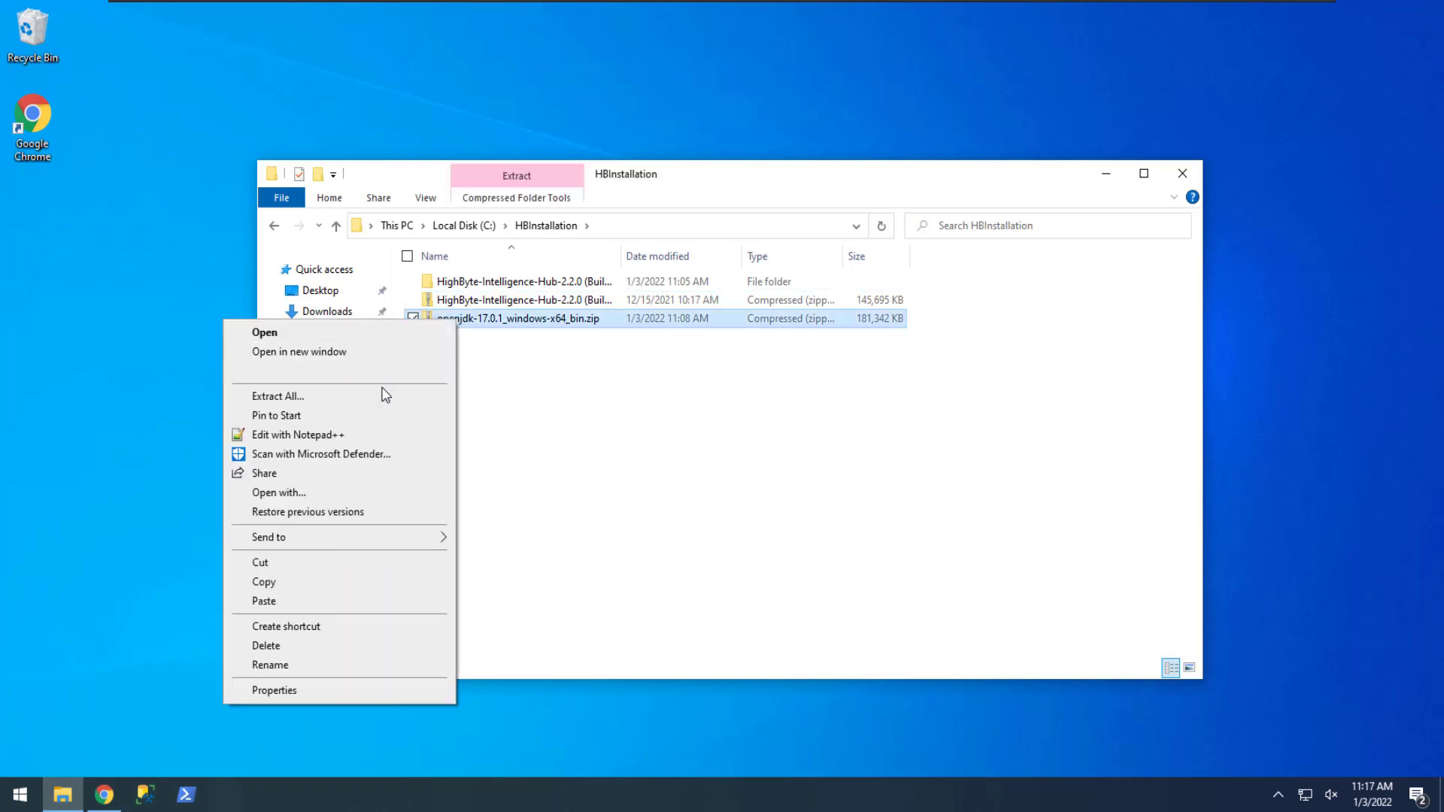
click(379, 394)
click(888, 568)
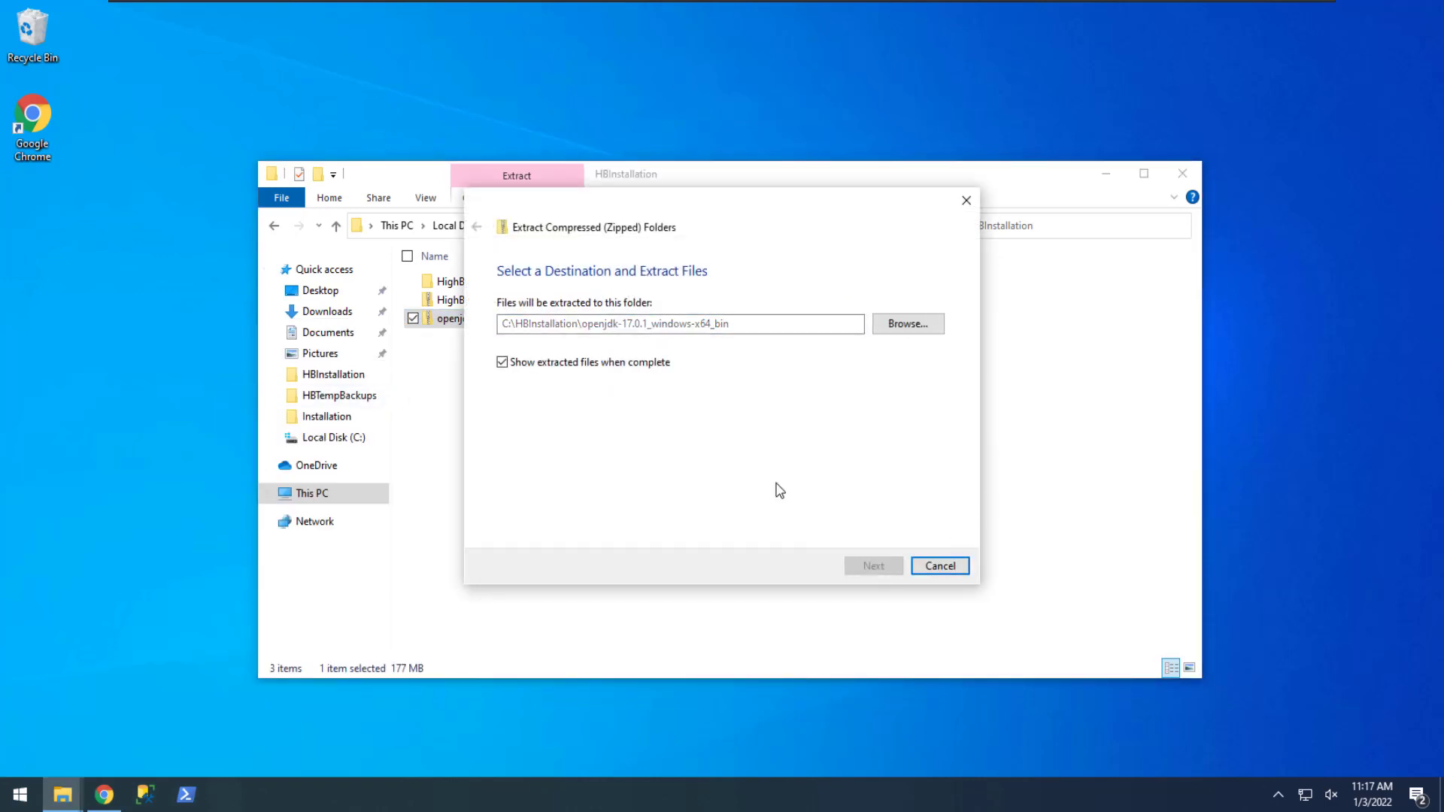
- Create a new folder named Java in C:\Program Files
click(339, 438)
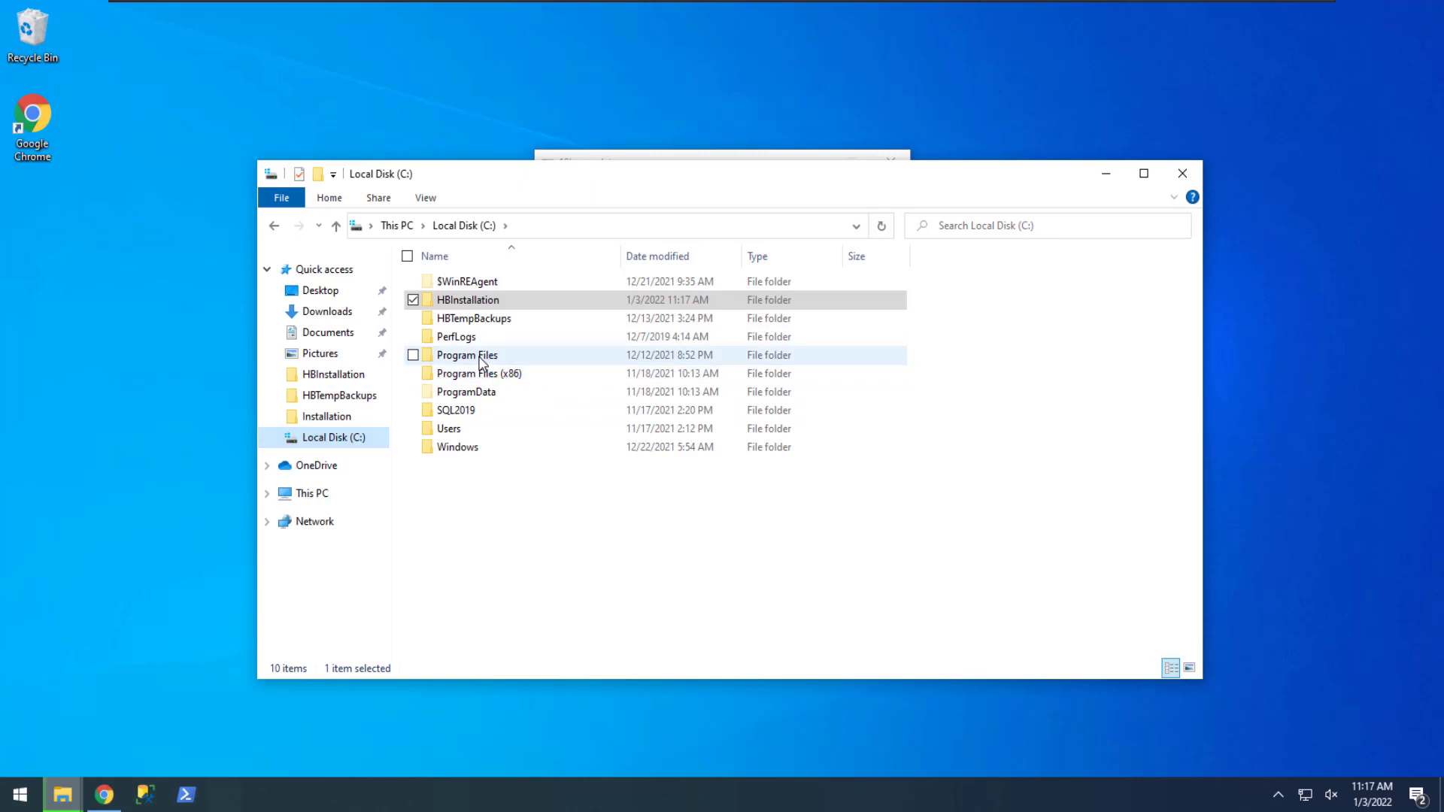
double_click(481, 357)
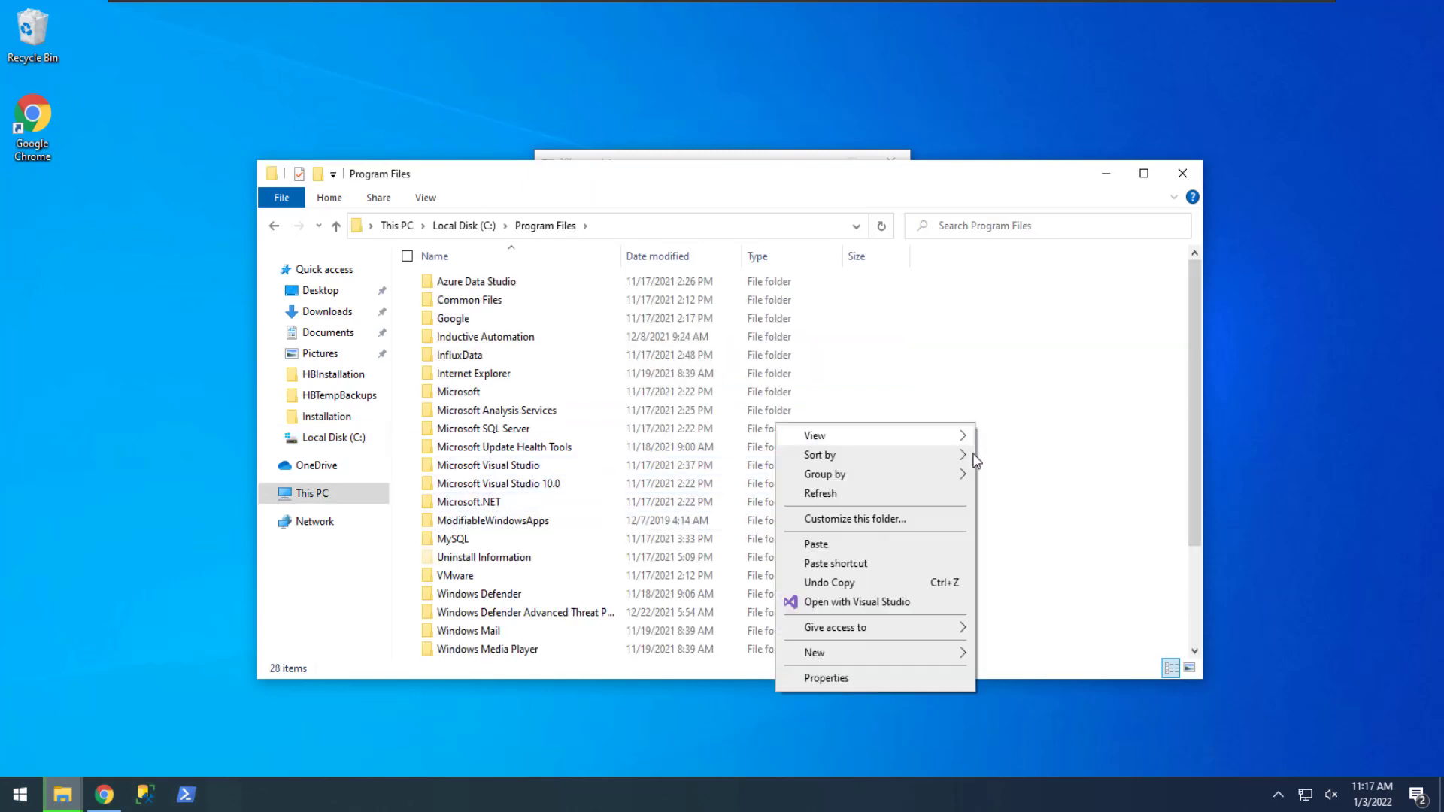
right_click(975, 425)
mouse_move(888, 656)
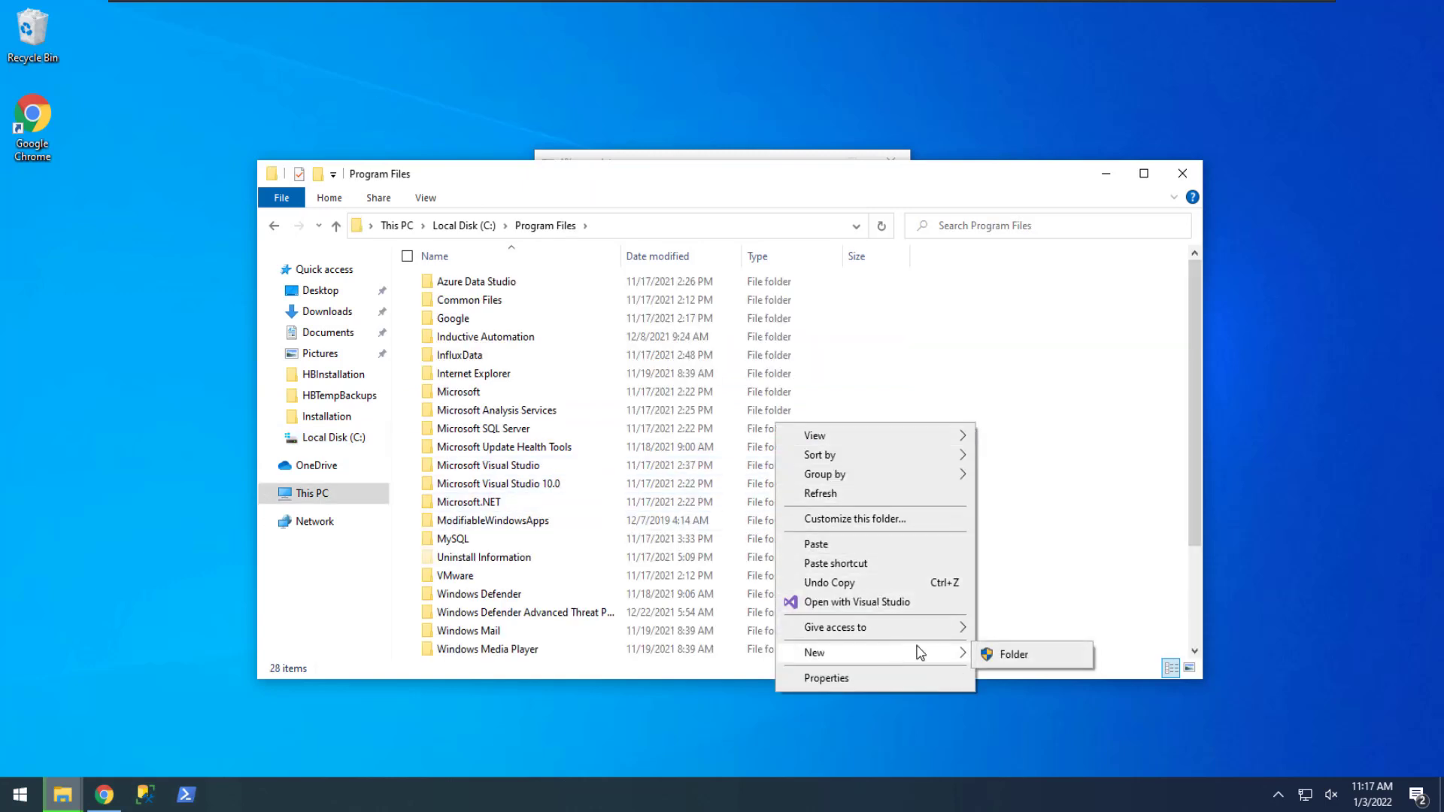
click(1040, 654)
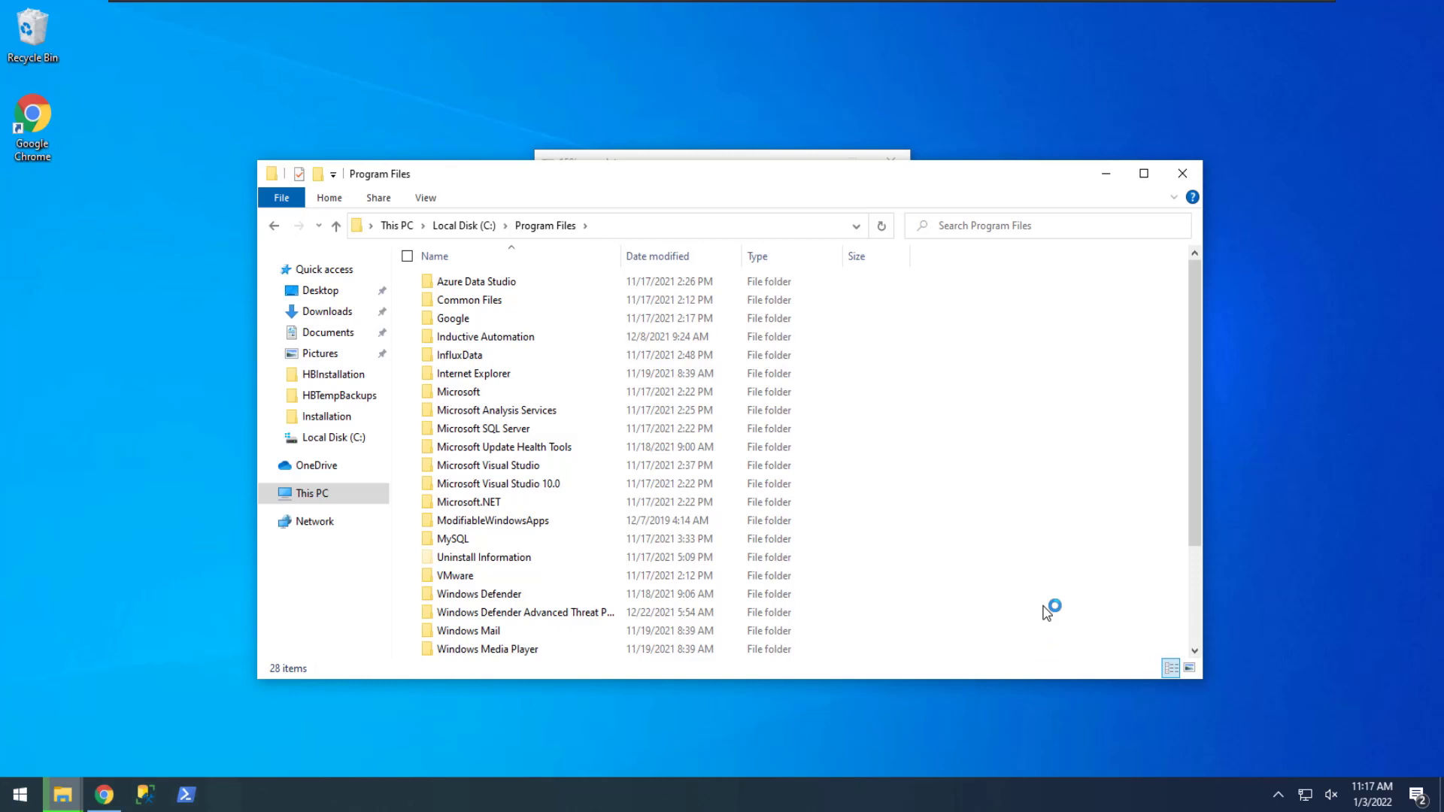
text(Java)
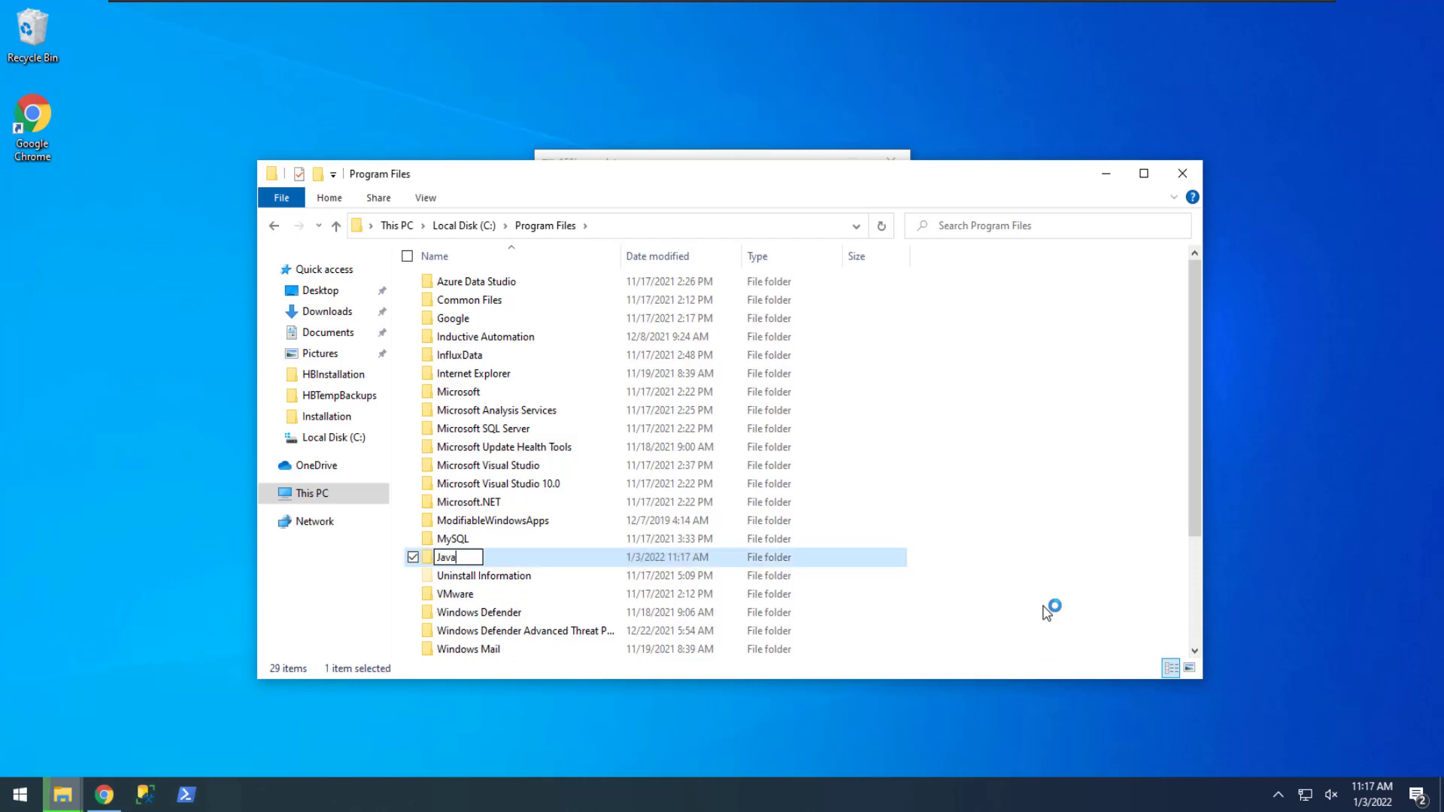
key(Return)
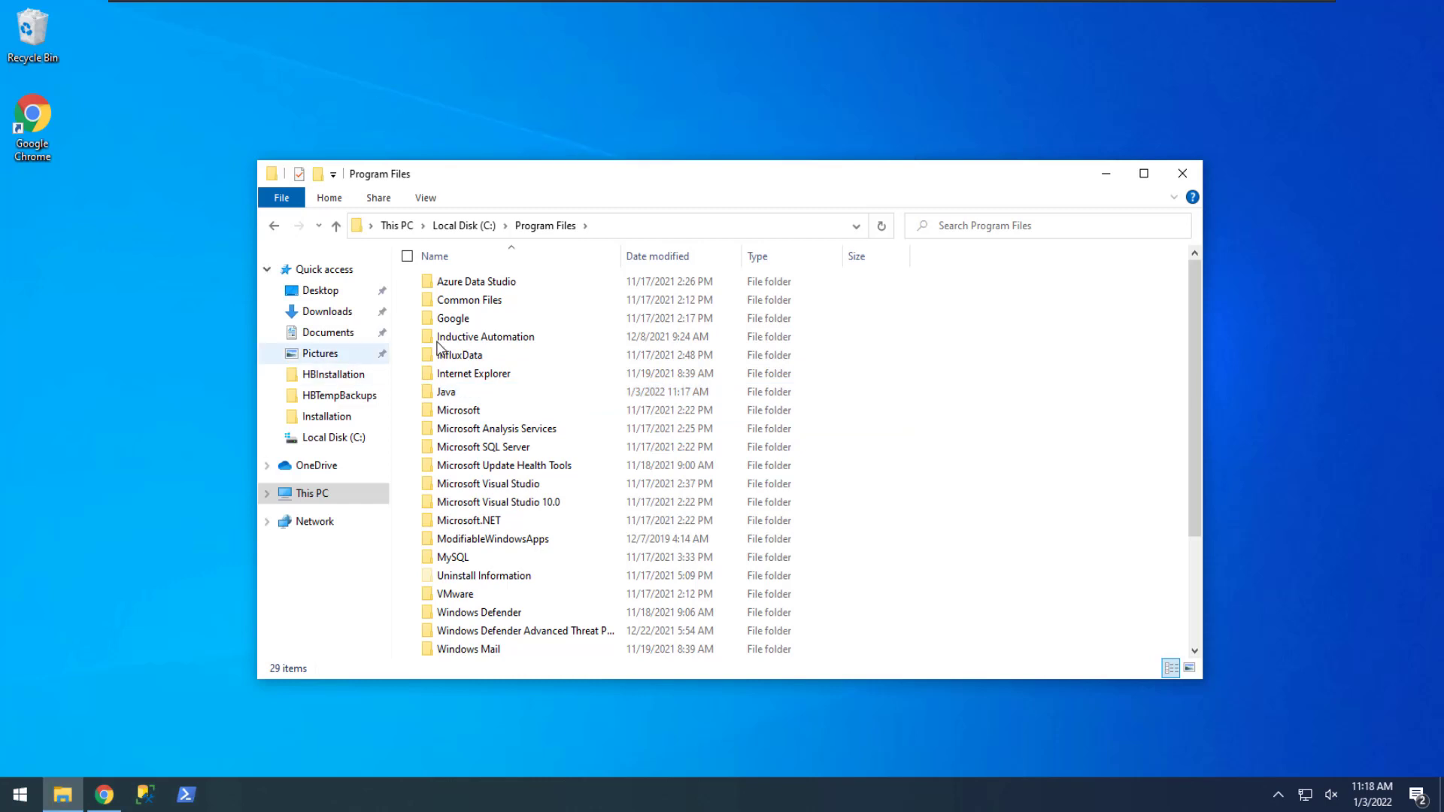
- Copy the jdk-17.0.1 folder from the extracted openjdk-17.0.1_windows-x64_bin folder in HBInstallation into C:\Program Files\Java
click(358, 381)
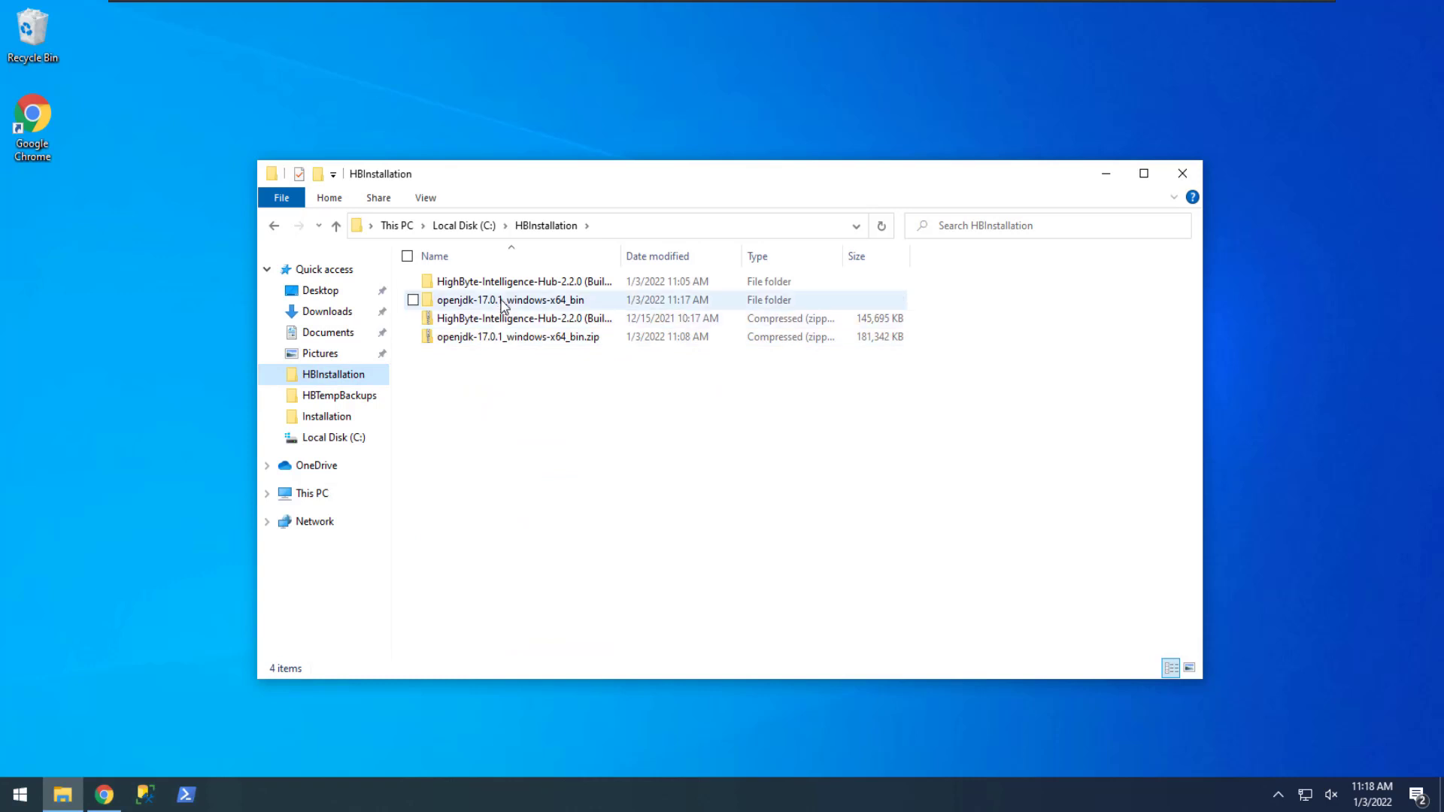
double_click(501, 302)
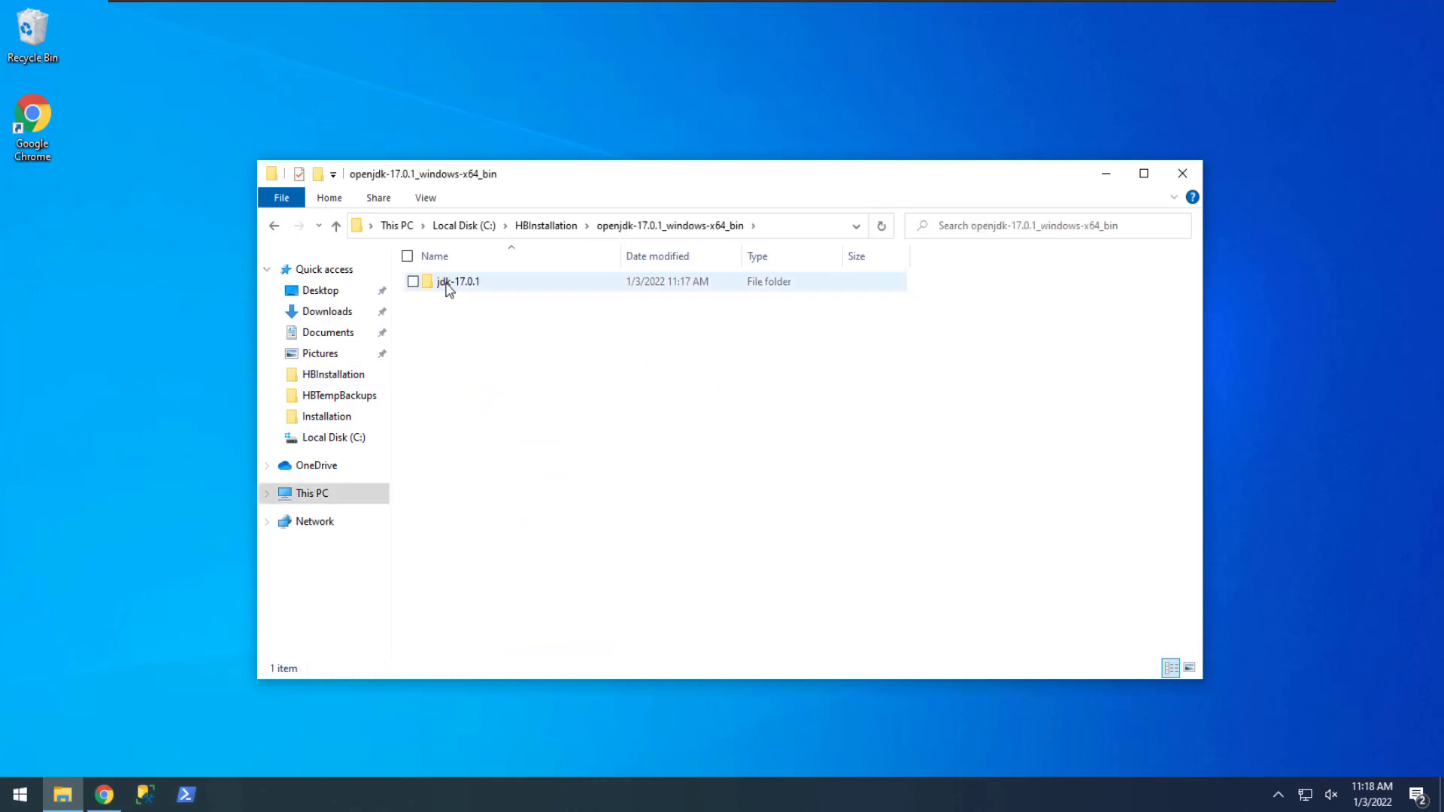
click(452, 287)
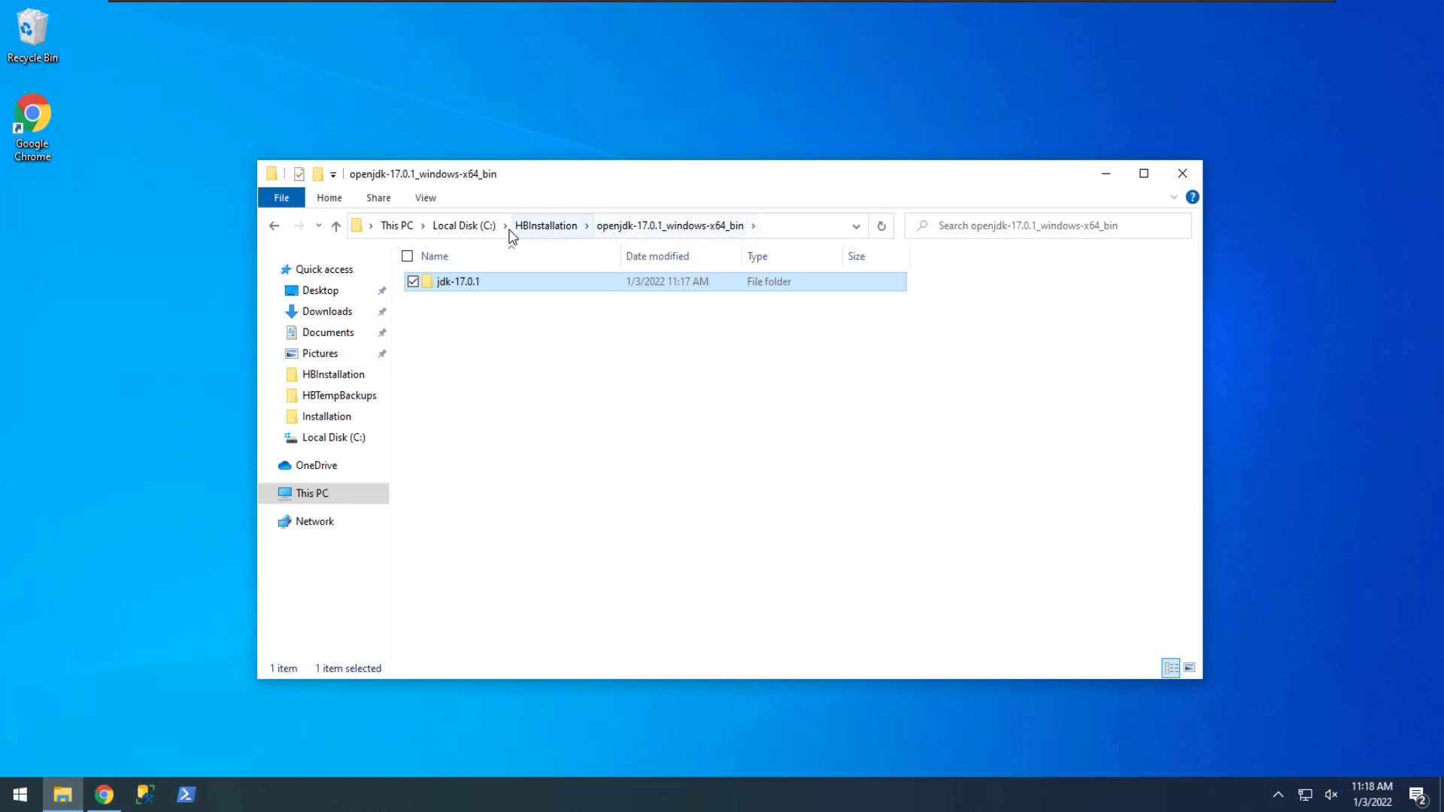
click(465, 227)
click(478, 358)
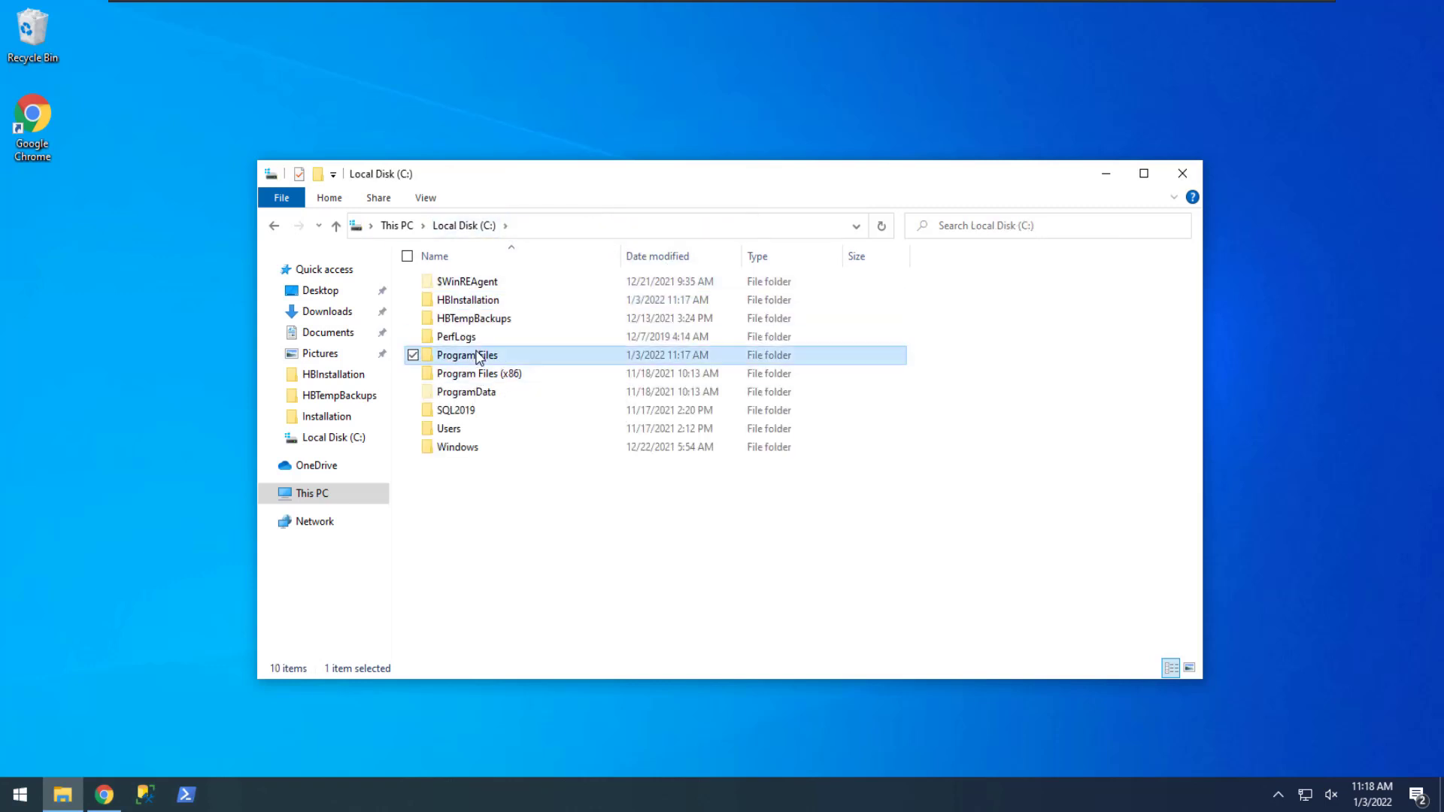
double_click(479, 357)
double_click(469, 392)
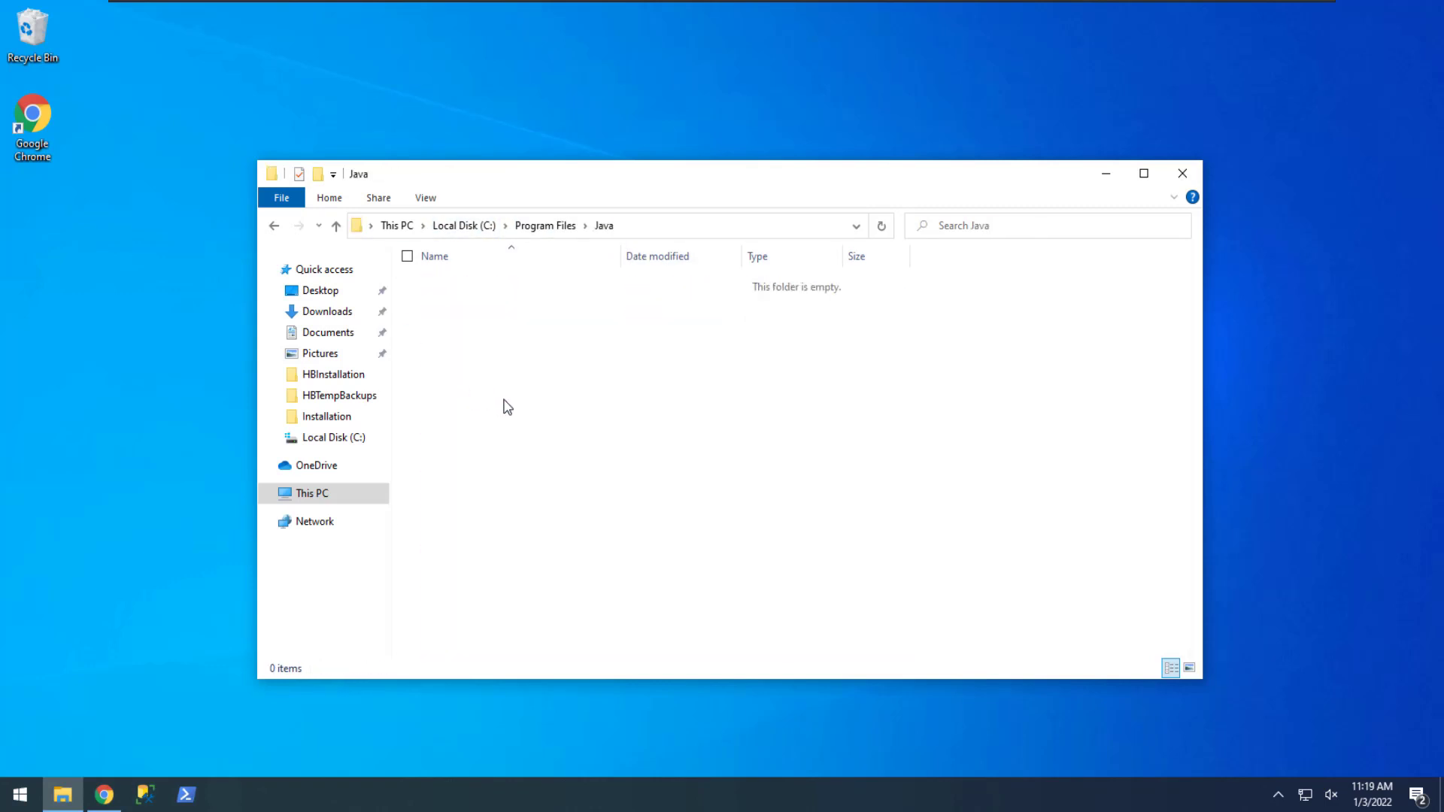
key(ctrl+v)
click(643, 278)
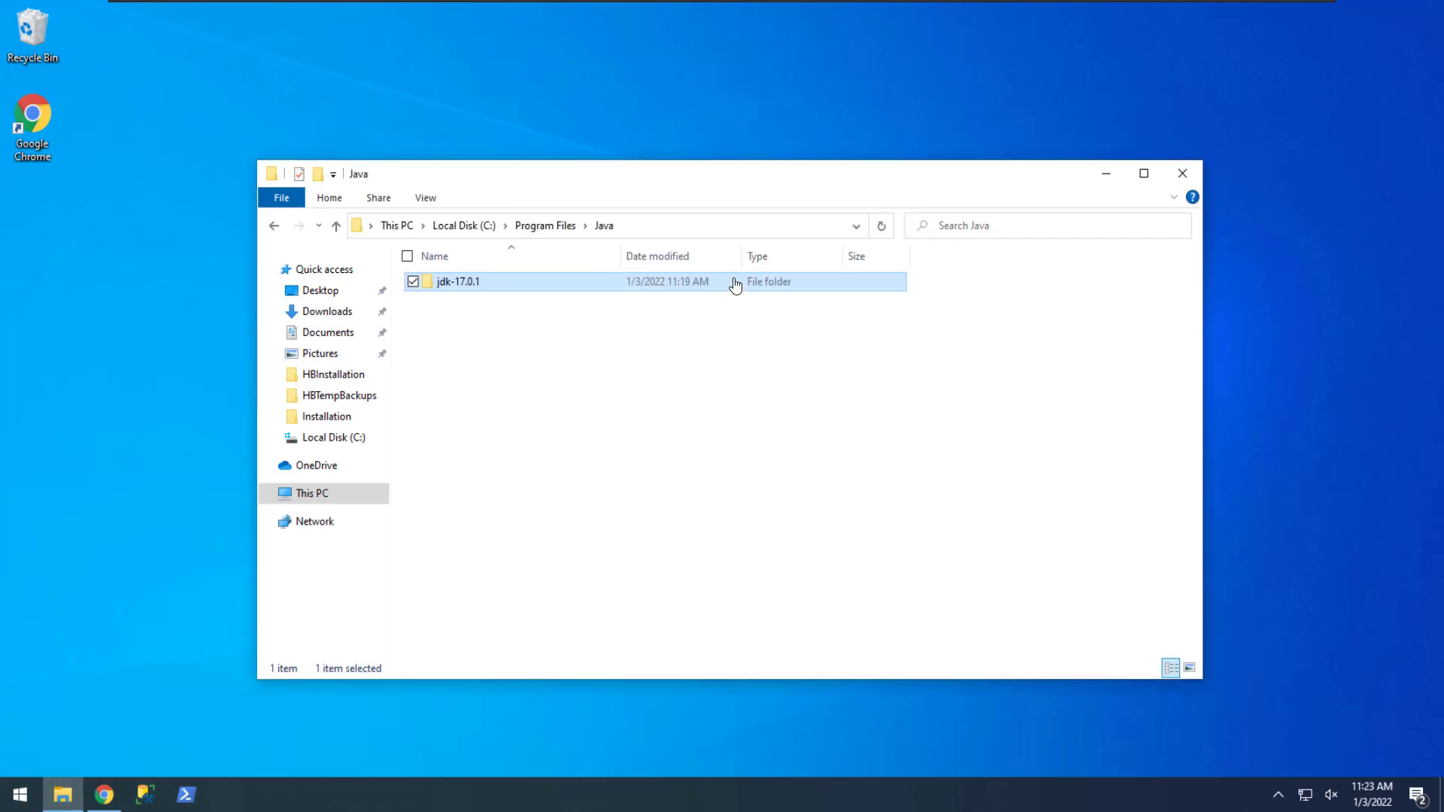
- Open the Path system environment variable for editing and start browsing for a folder entry
click(24, 800)
text(system en)
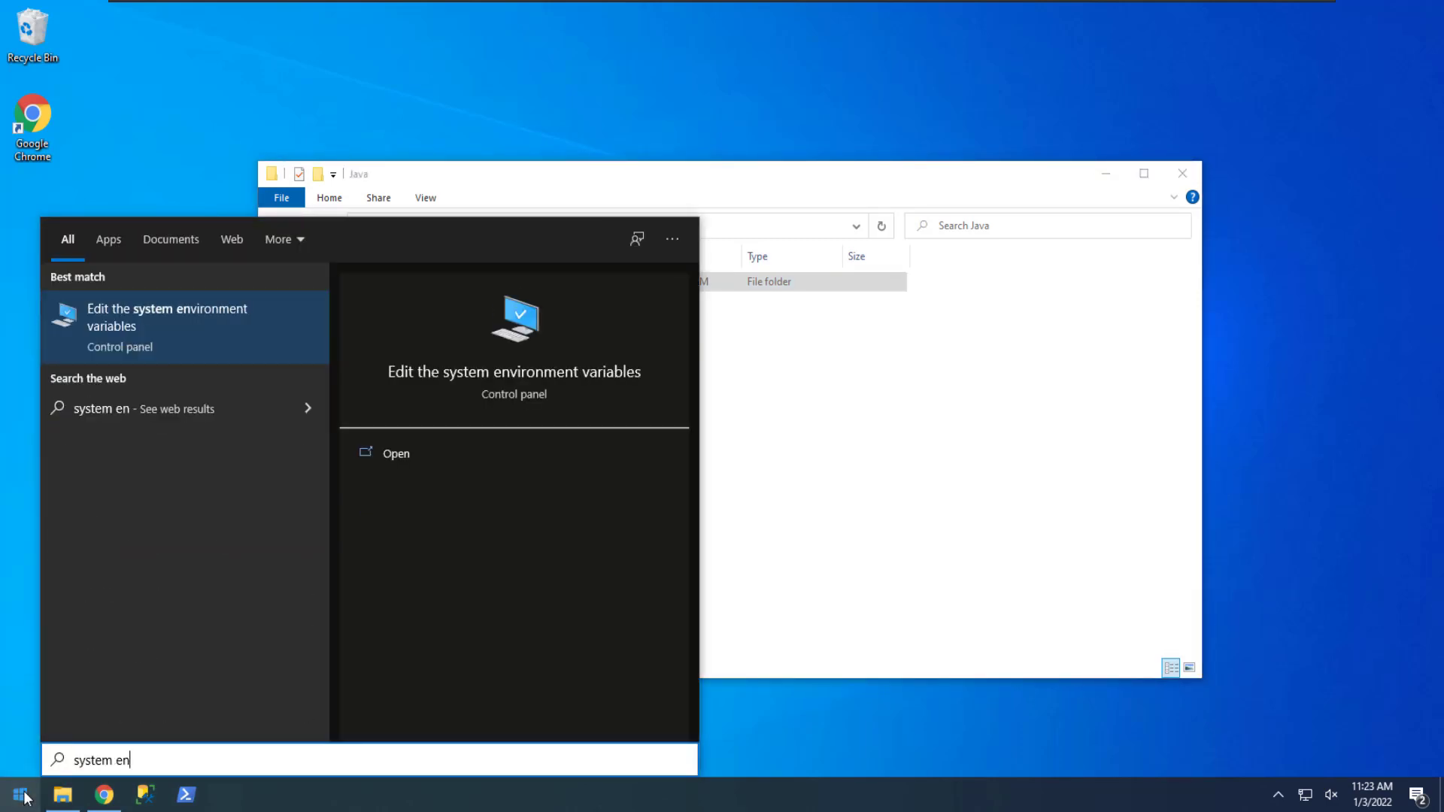
key(Return)
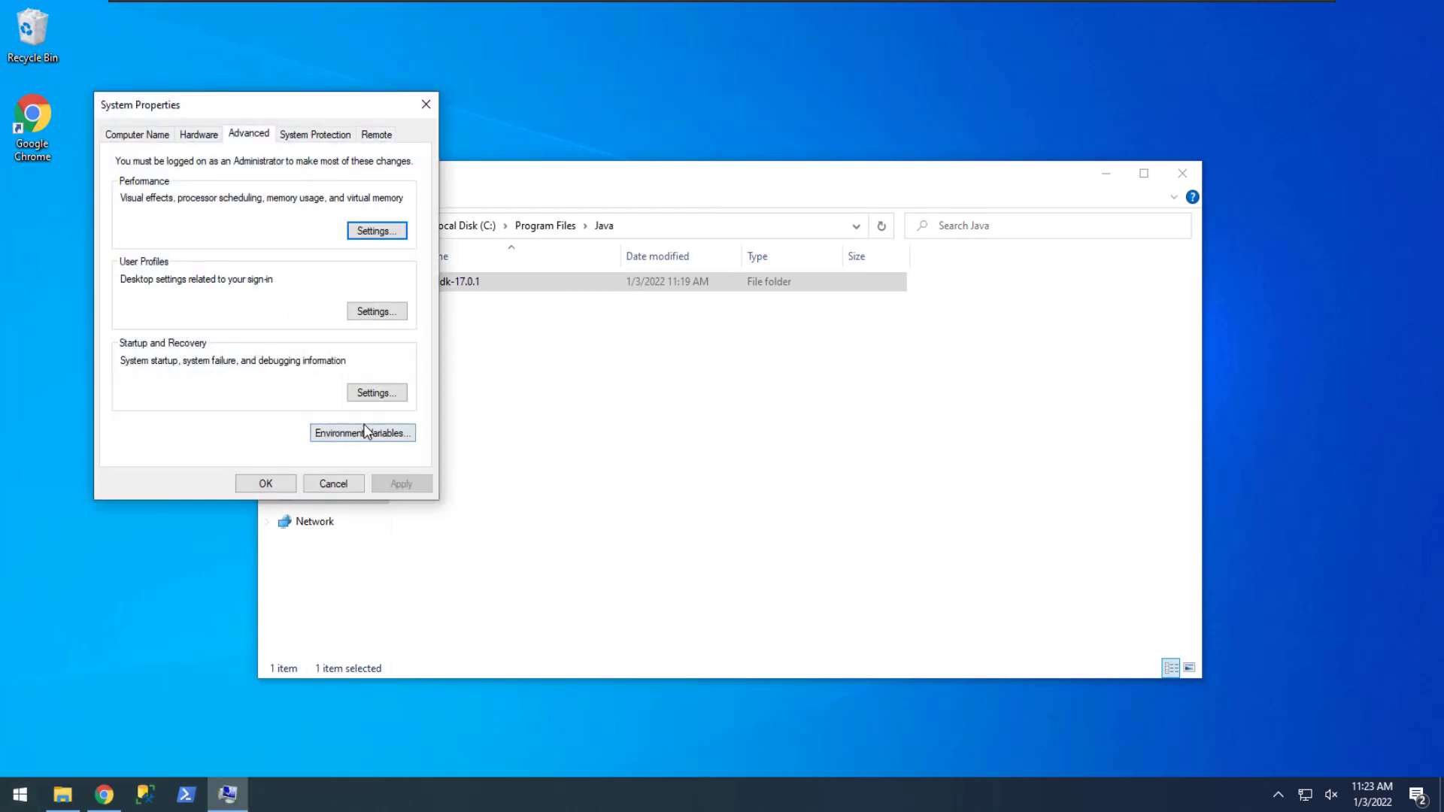
click(388, 433)
click(518, 525)
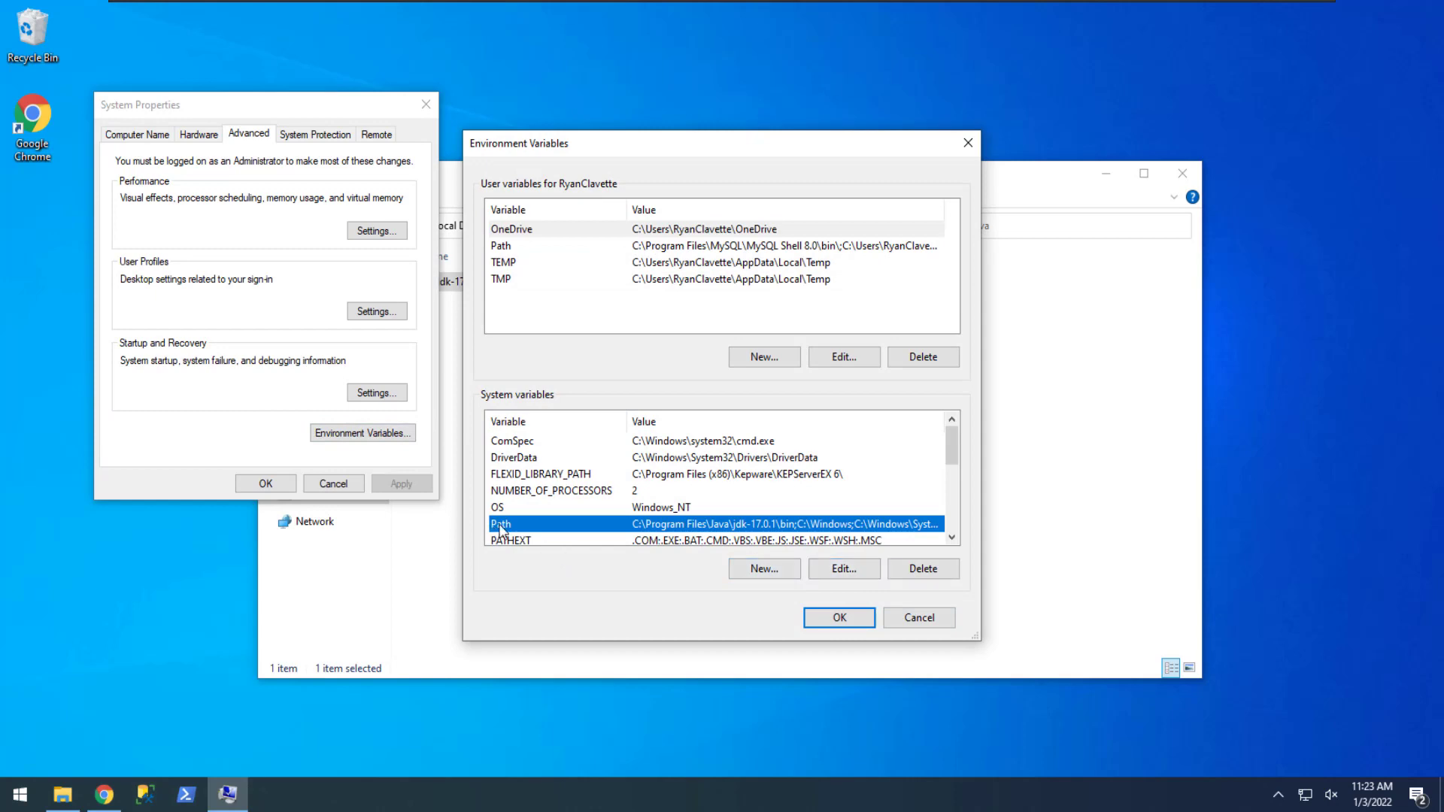
click(843, 573)
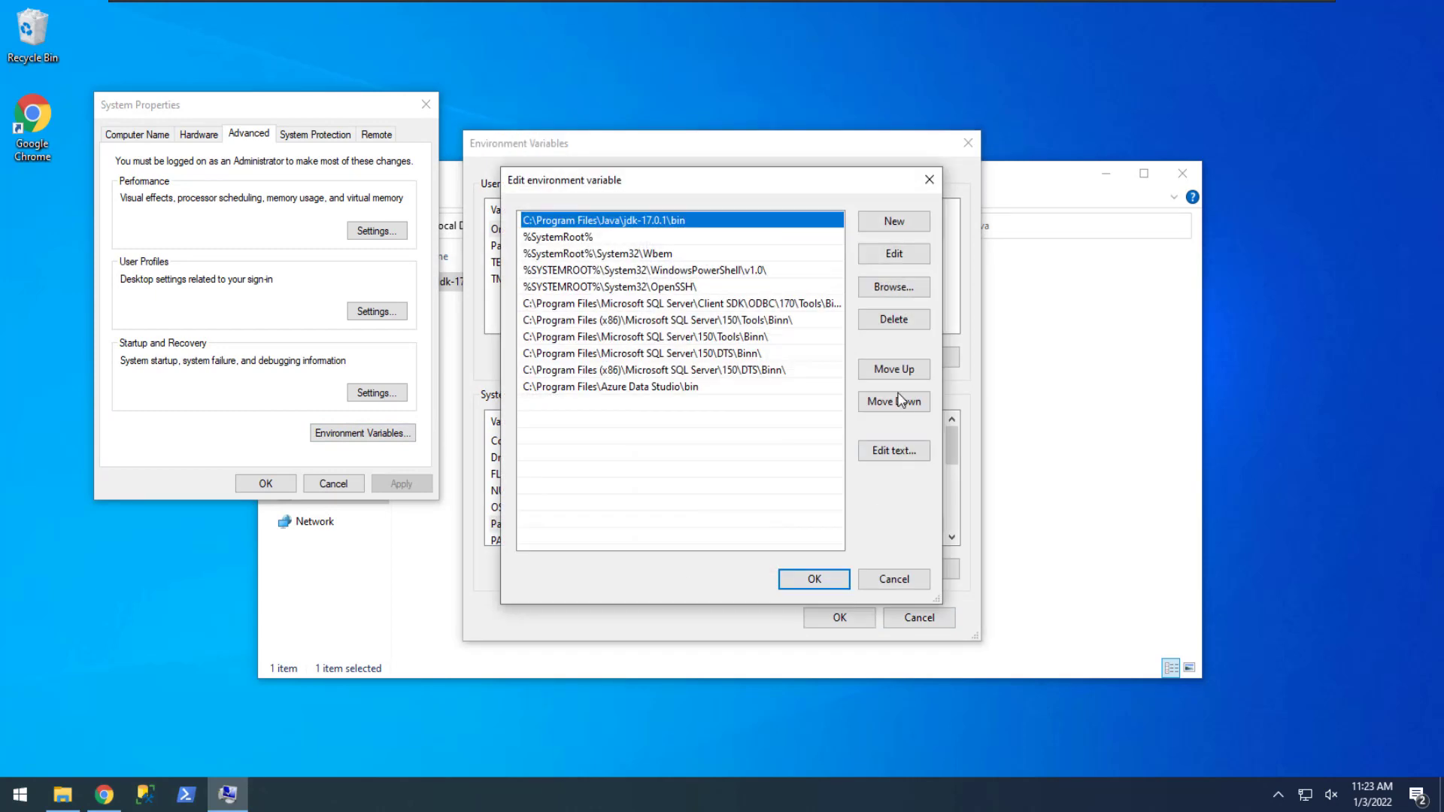
click(893, 287)
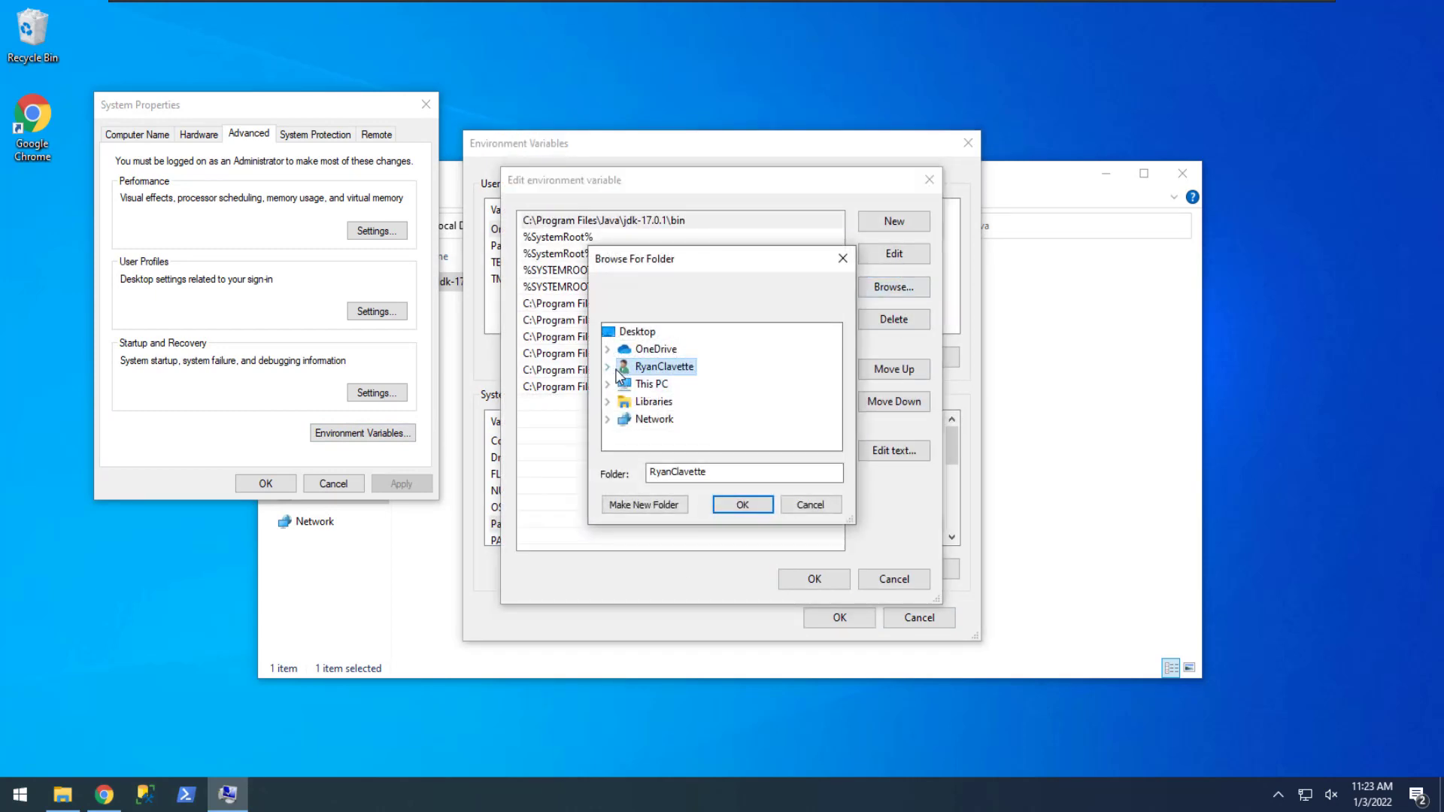
click(607, 367)
scroll(654, 380, down, 5)
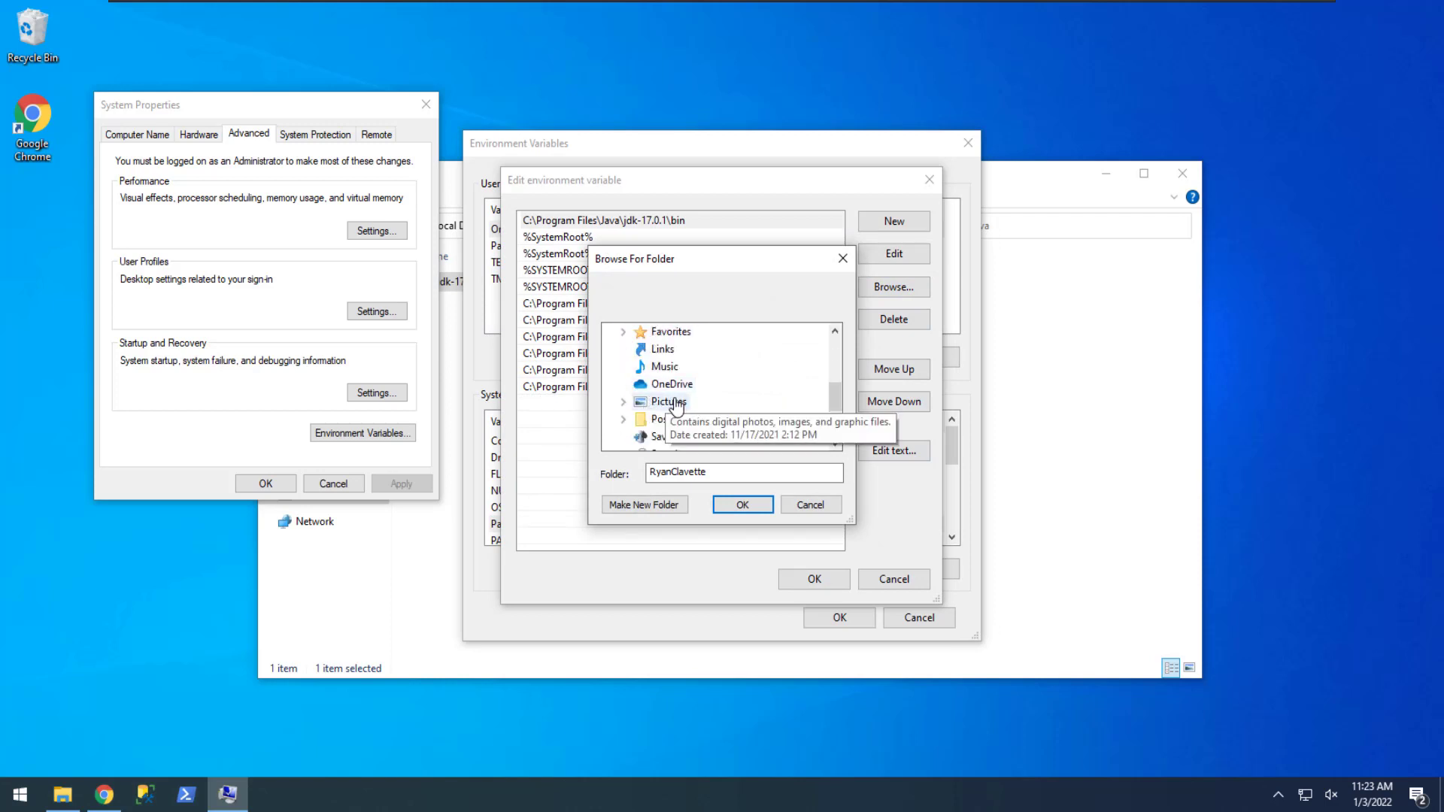
scroll(677, 387, up, 2)
scroll(677, 387, up, 5)
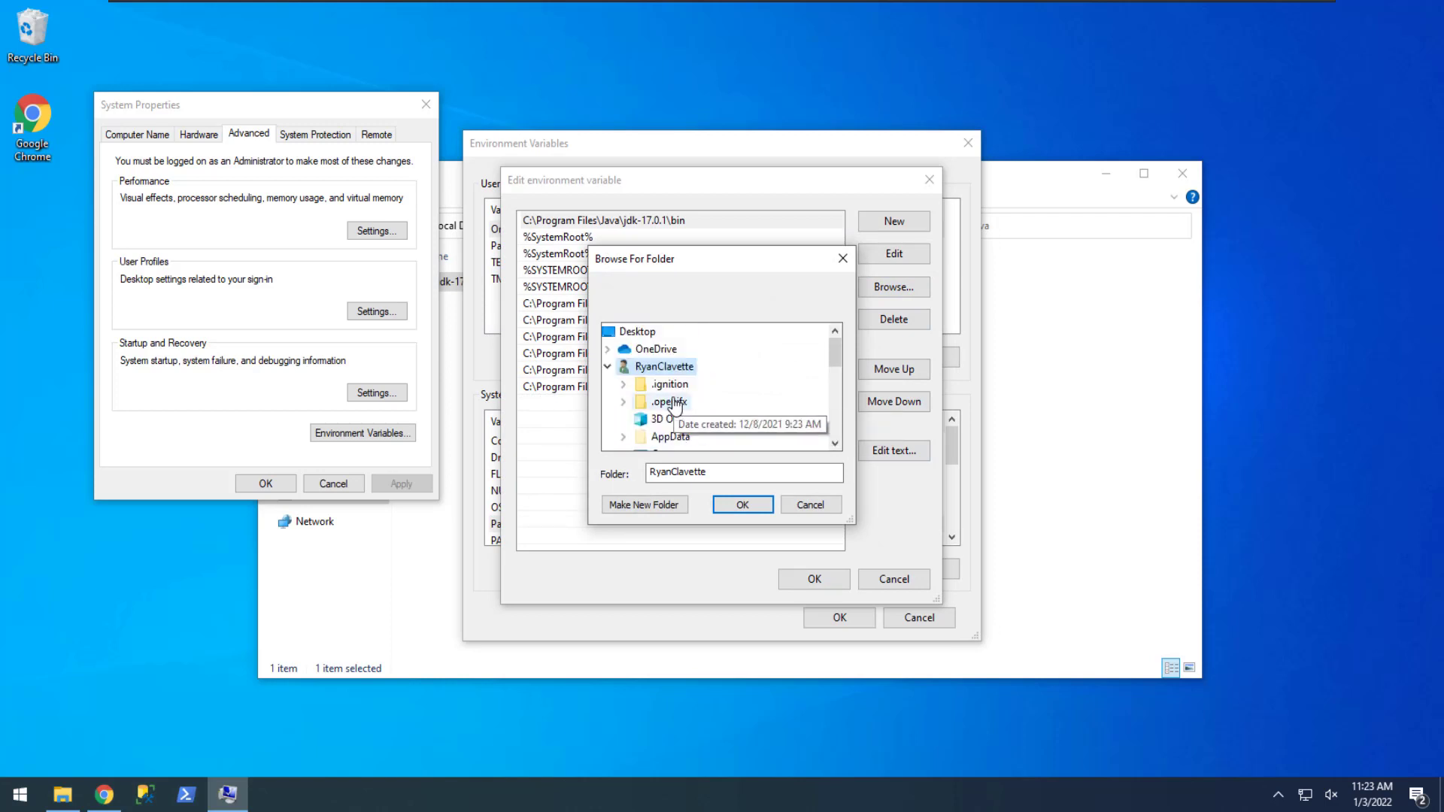
click(608, 367)
- Choose C:\Program Files\Java\jdk-17.0.1\bin as the Path folder entry and save the environment variables
click(608, 384)
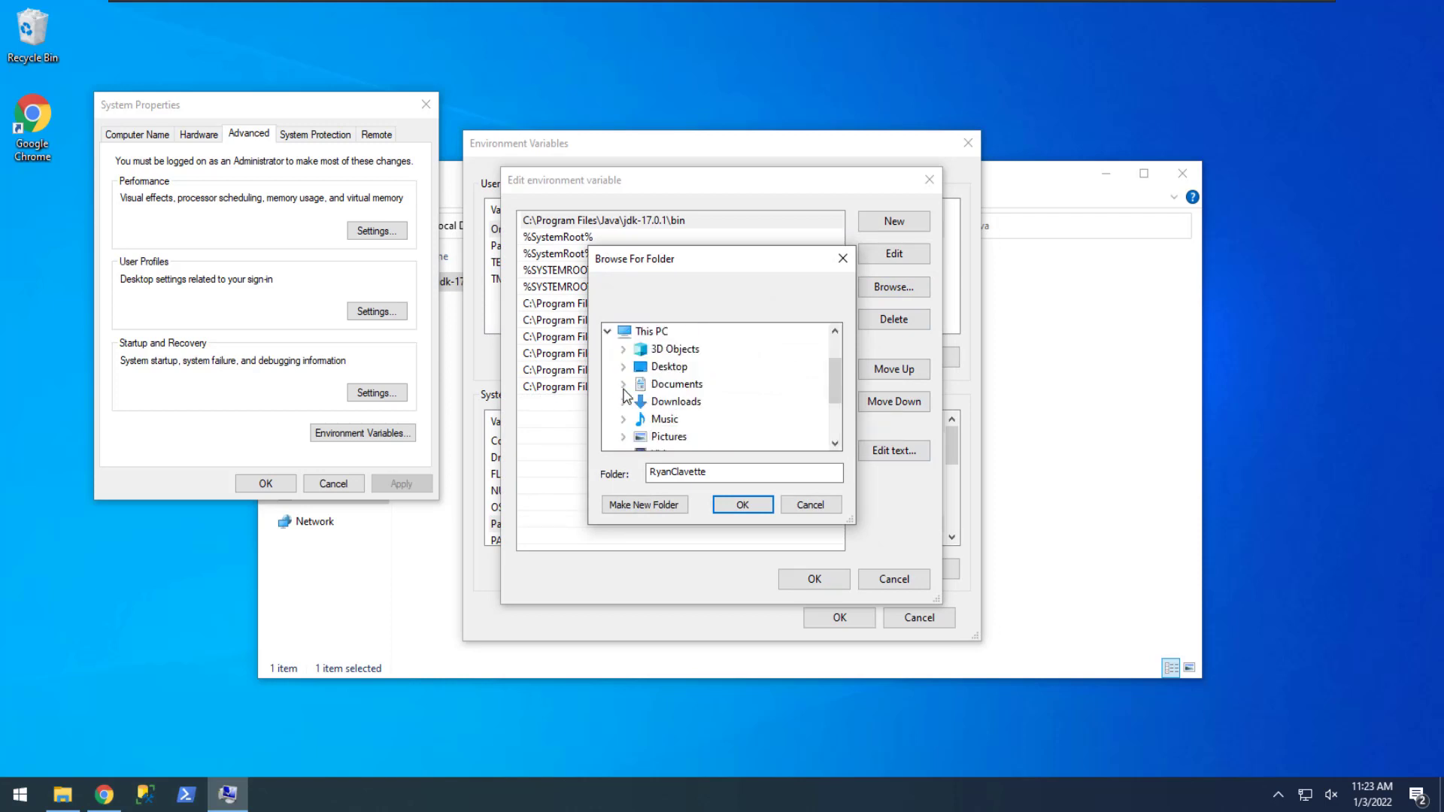
scroll(624, 386, down, 2)
click(623, 385)
scroll(680, 368, down, 3)
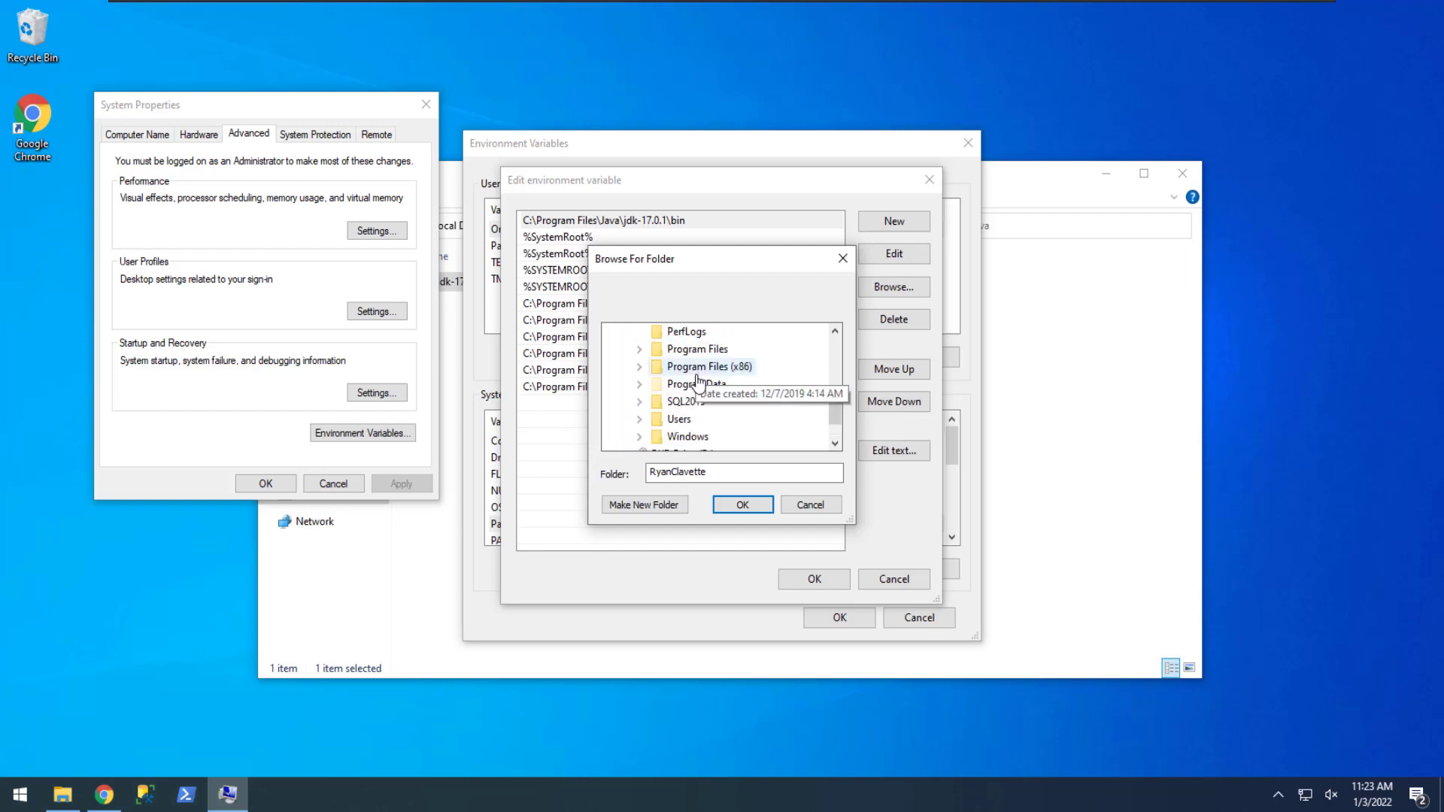
double_click(643, 355)
scroll(652, 356, down, 2)
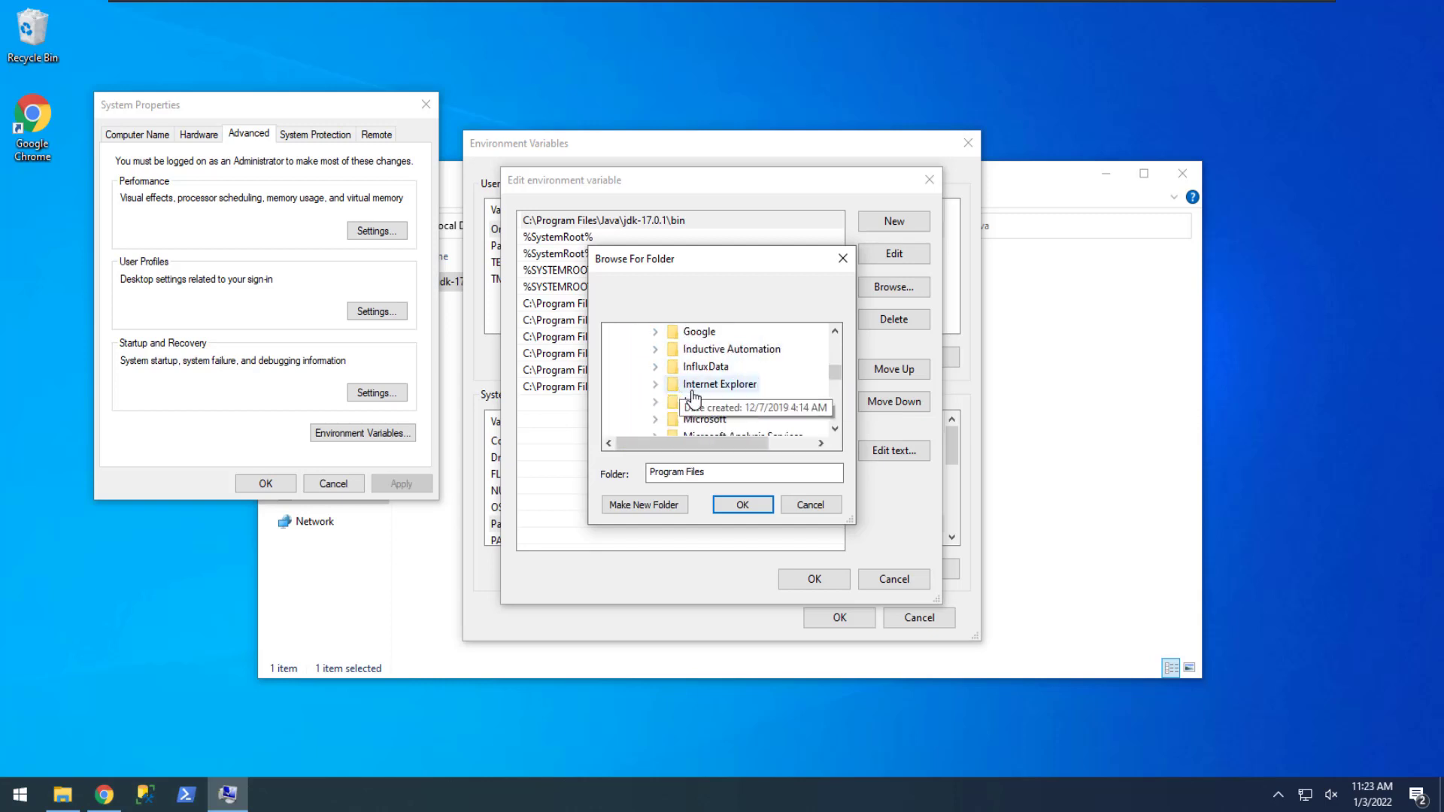
click(655, 349)
click(720, 417)
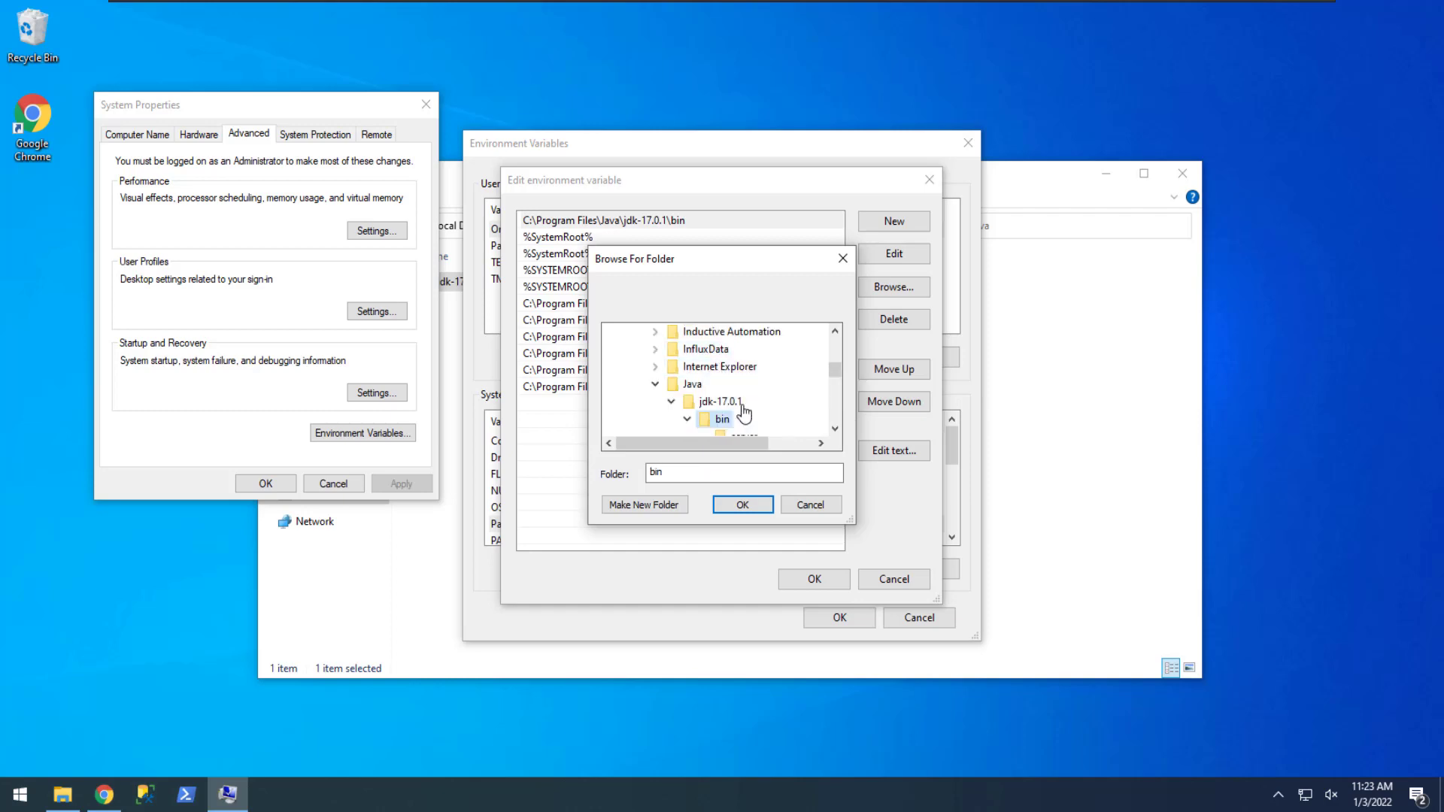
click(742, 504)
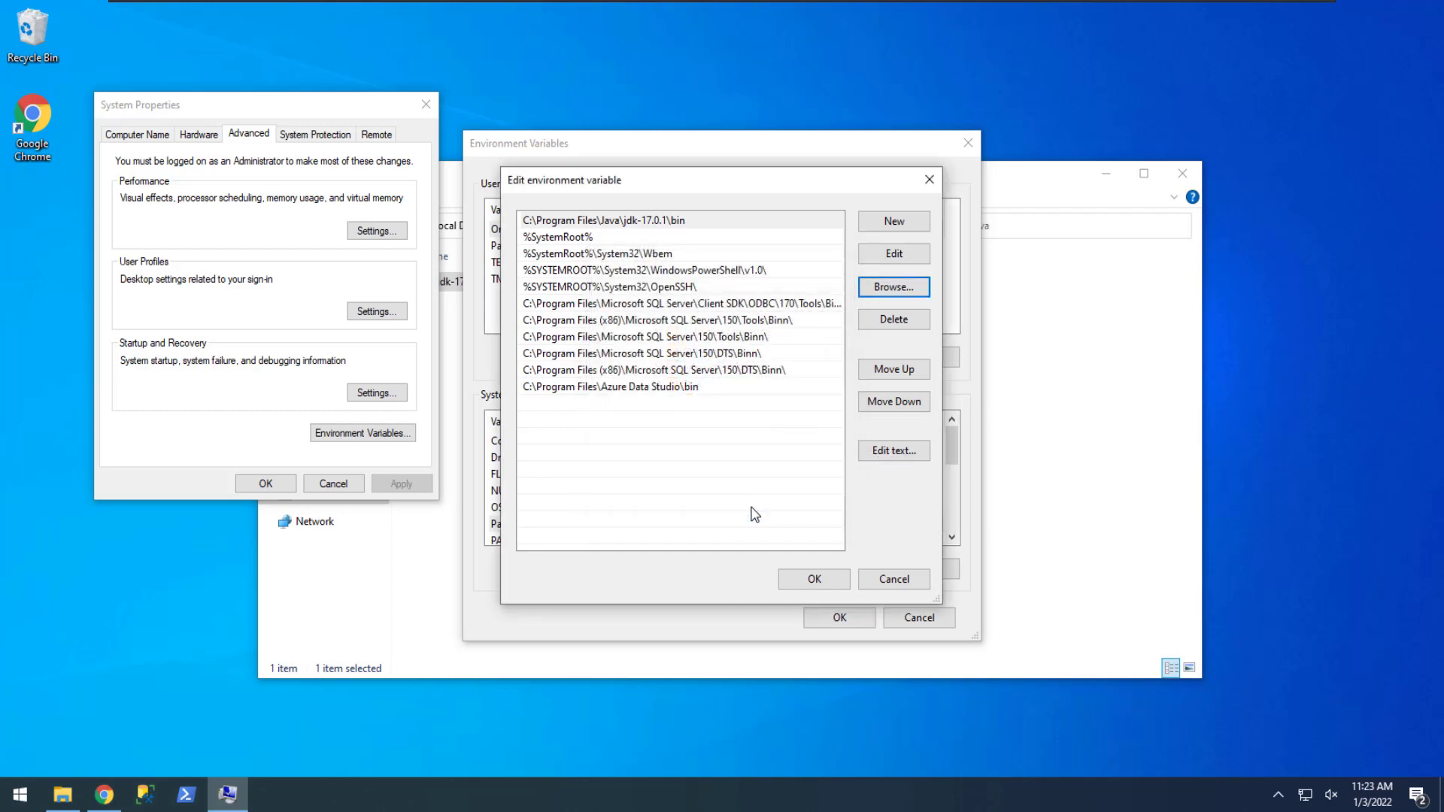
click(814, 579)
click(838, 618)
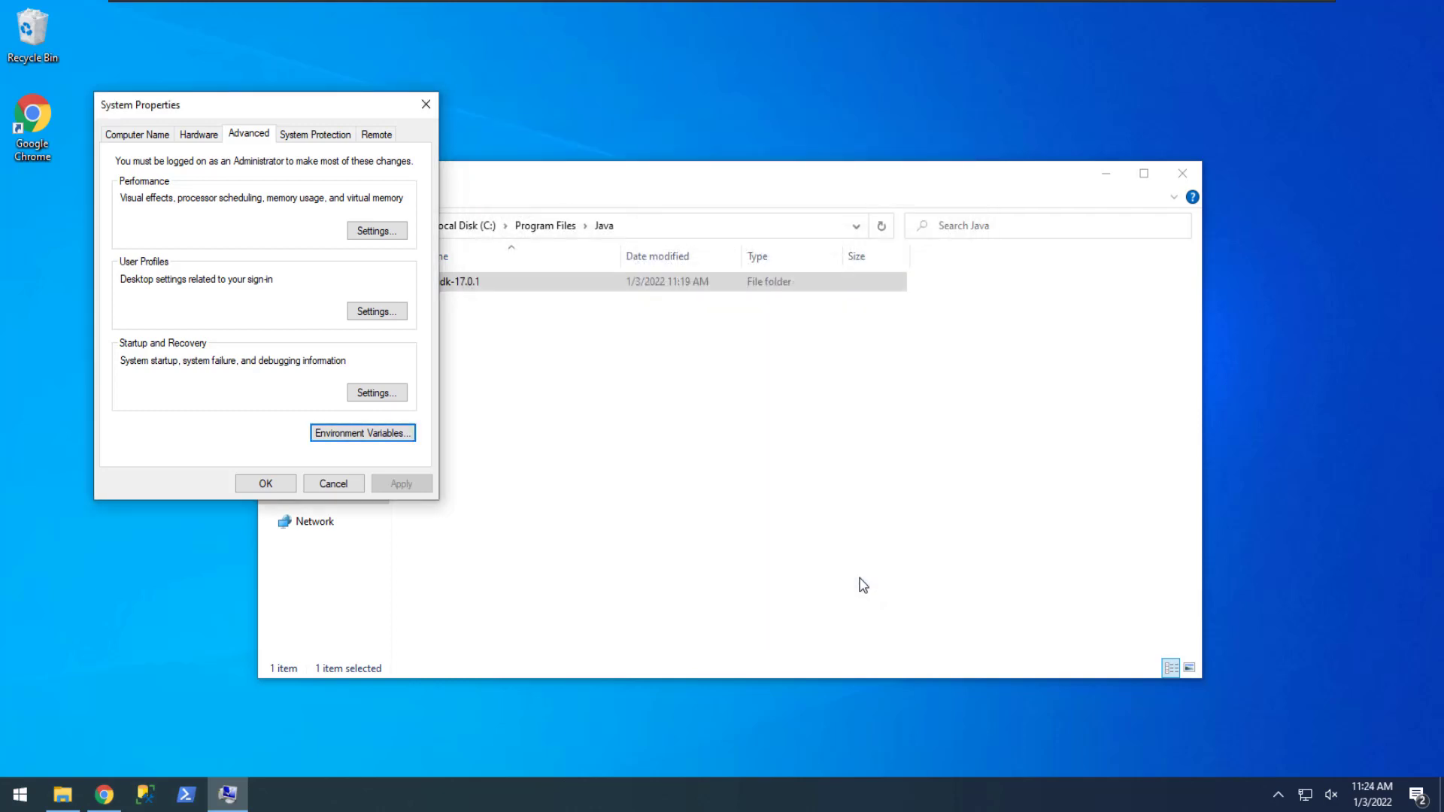
- Check the installed Java version in Windows PowerShell with java --version
click(186, 795)
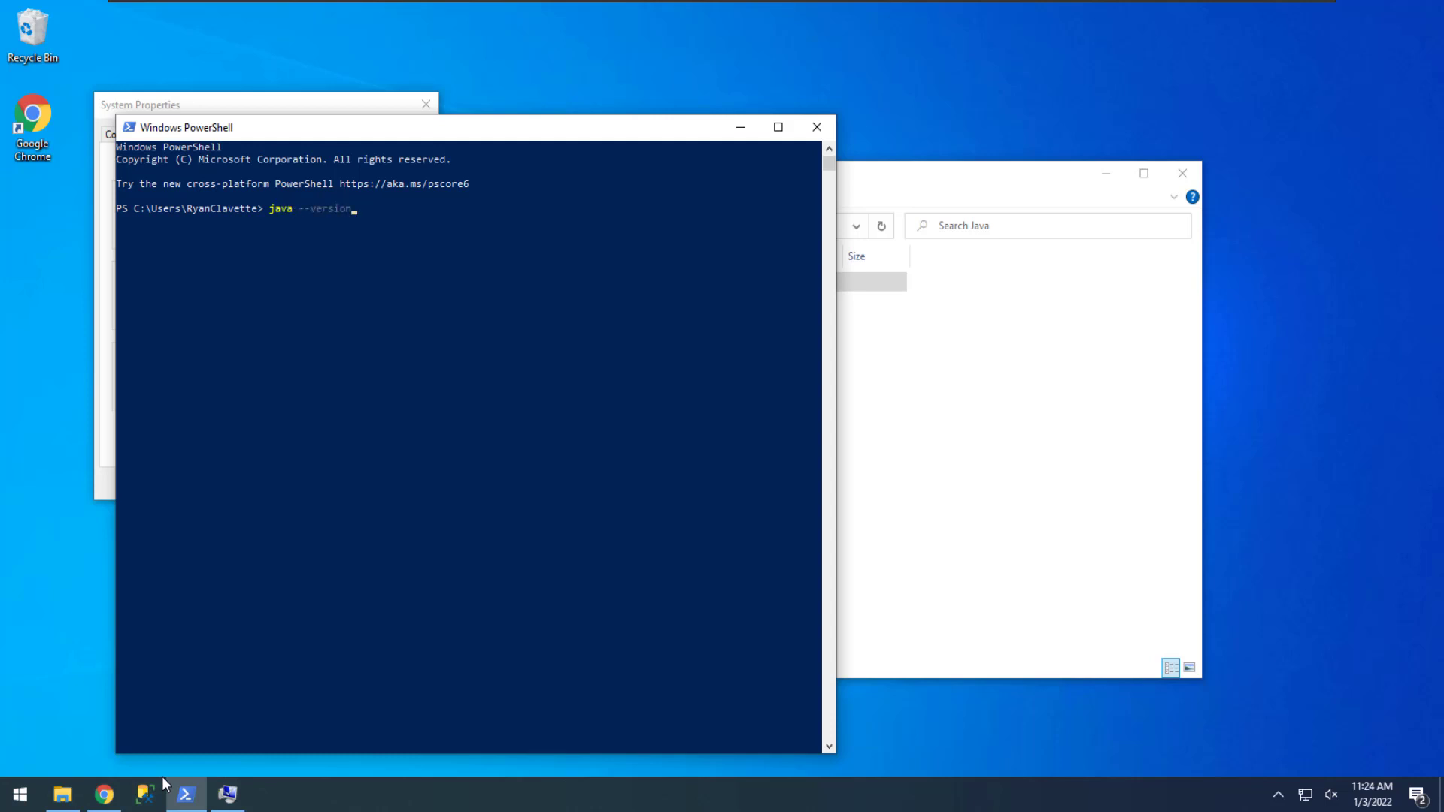
key(Return)
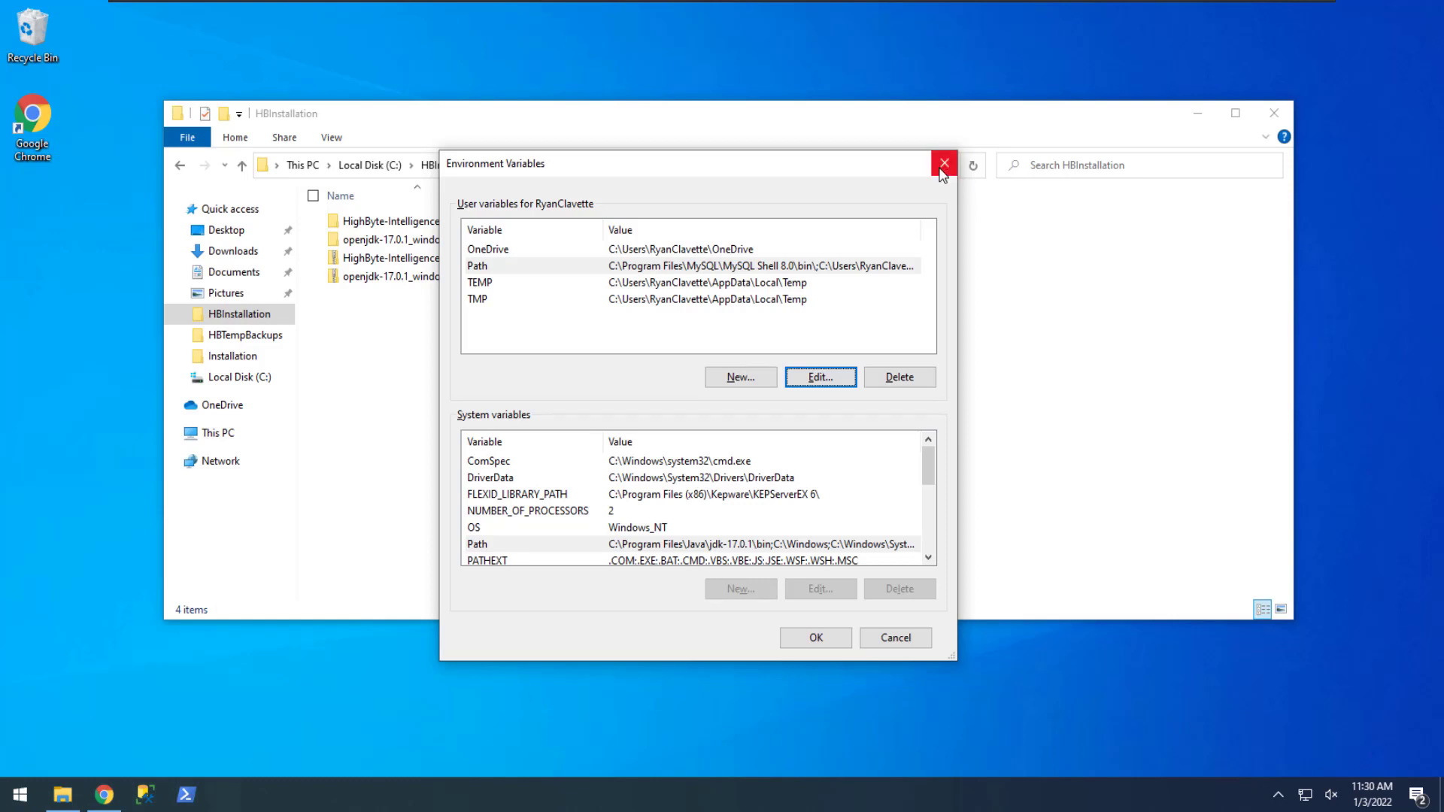
- Copy the extracted HighByte Intelligence Hub build folder from HBInstallation into C:\HighByte and rename the copy HighByte-Intelligence-Hub-2.2.0
click(946, 164)
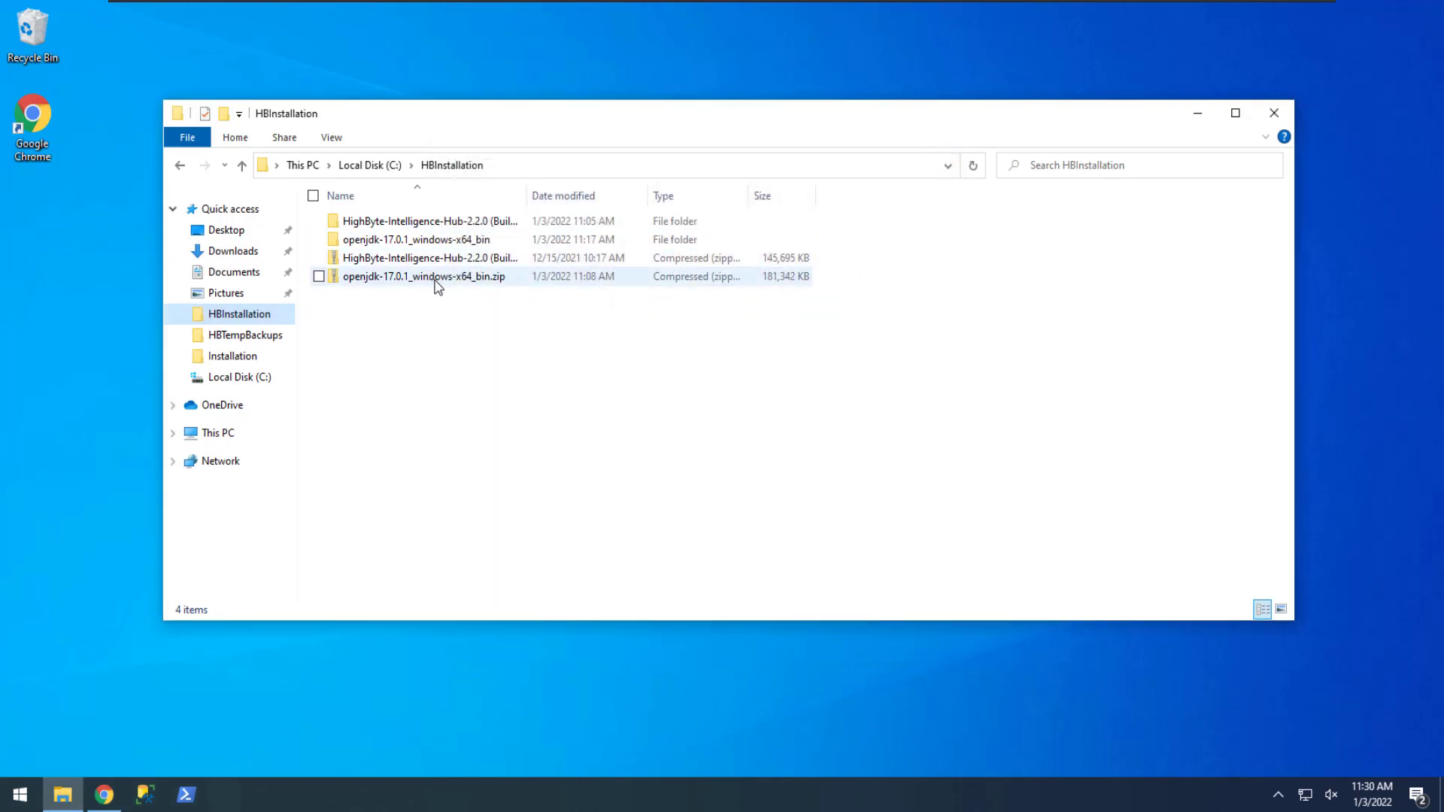
double_click(442, 228)
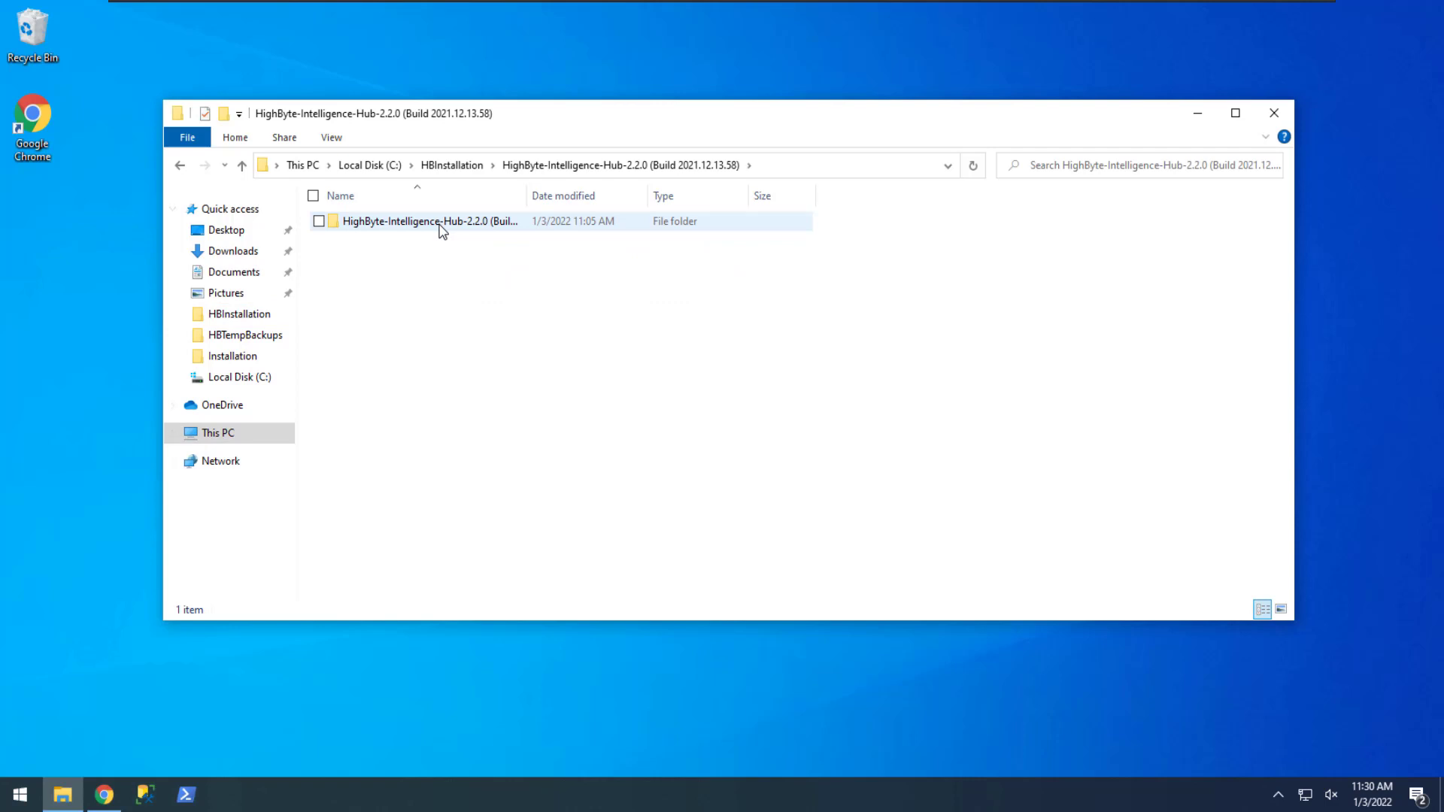
click(442, 226)
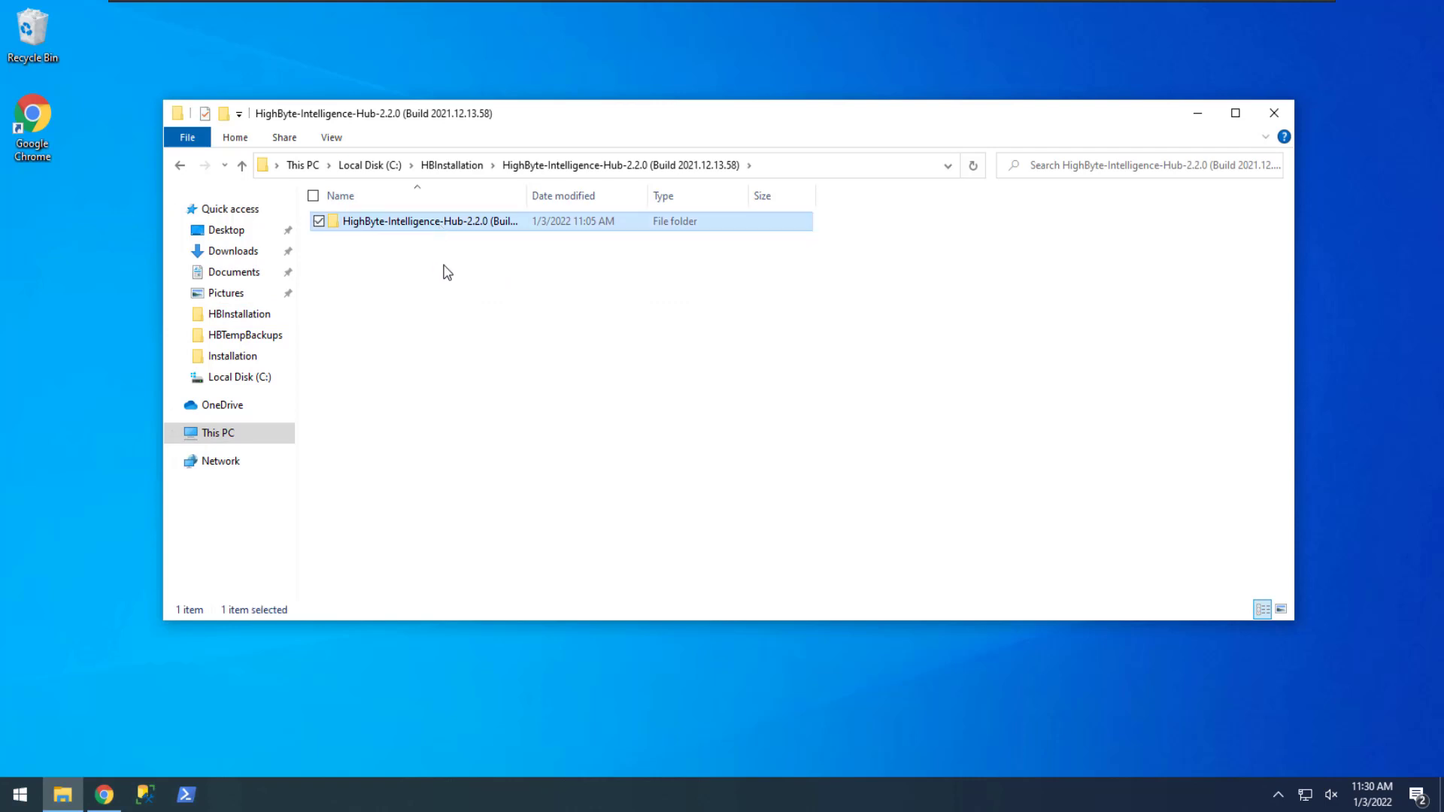
click(220, 436)
double_click(376, 375)
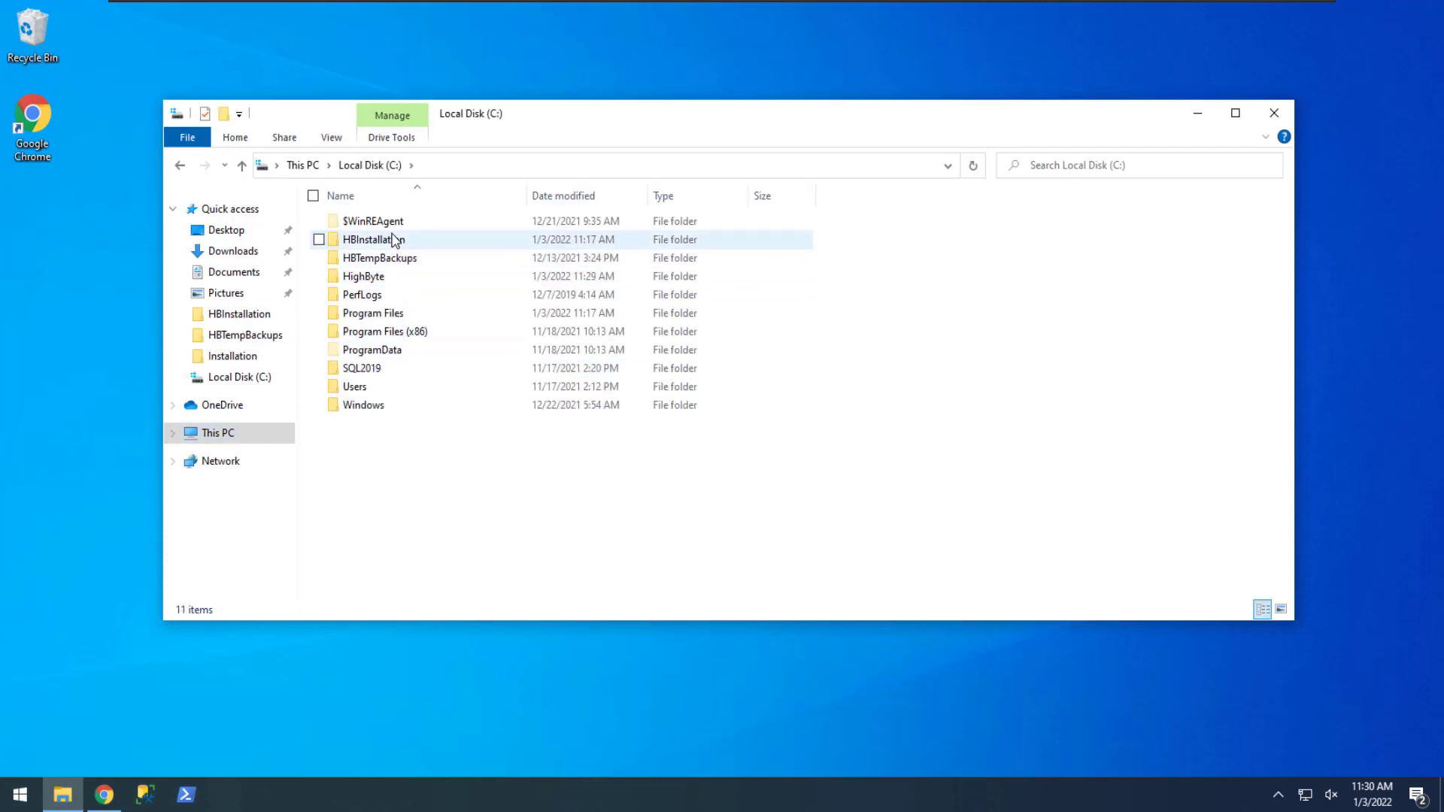
double_click(365, 276)
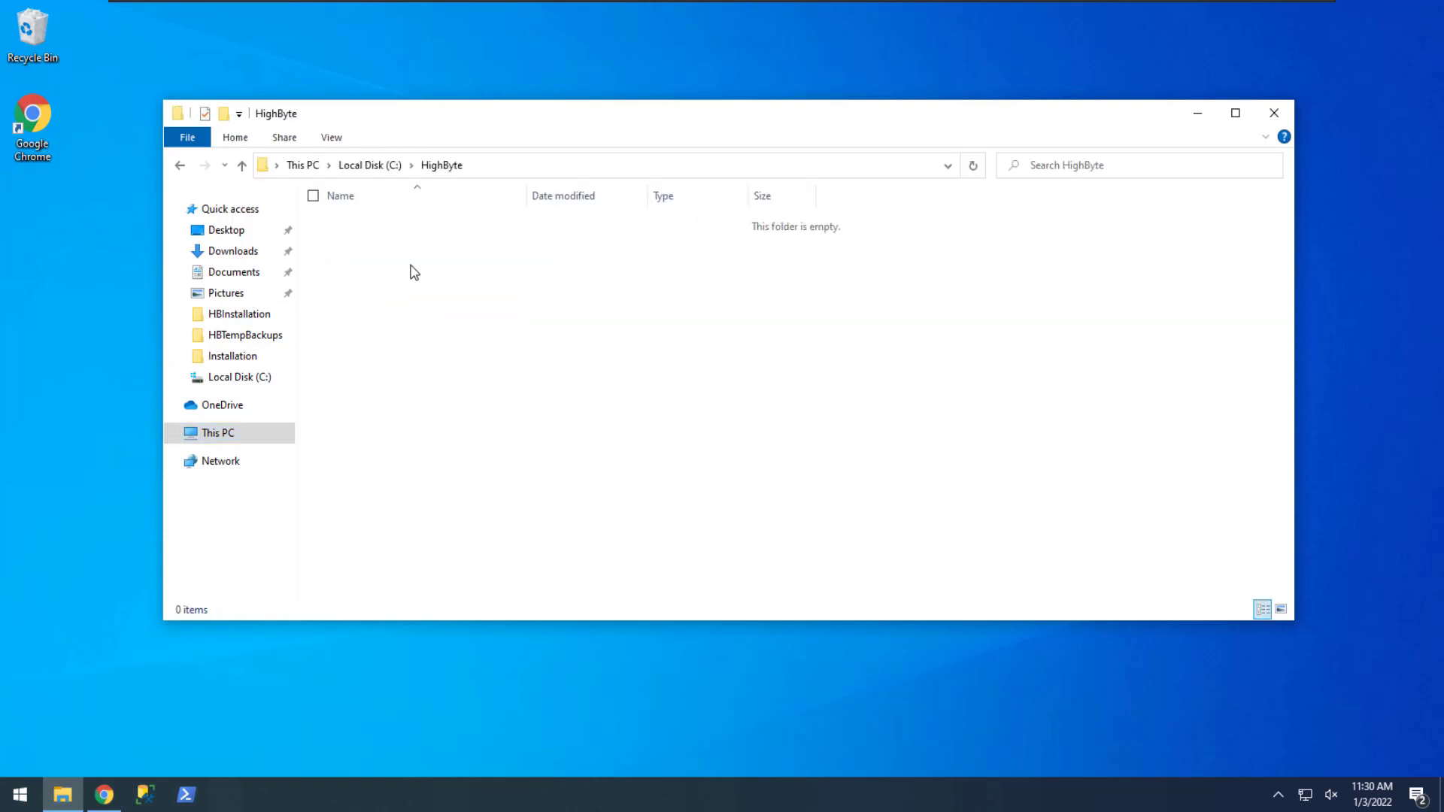
key(ctrl+v)
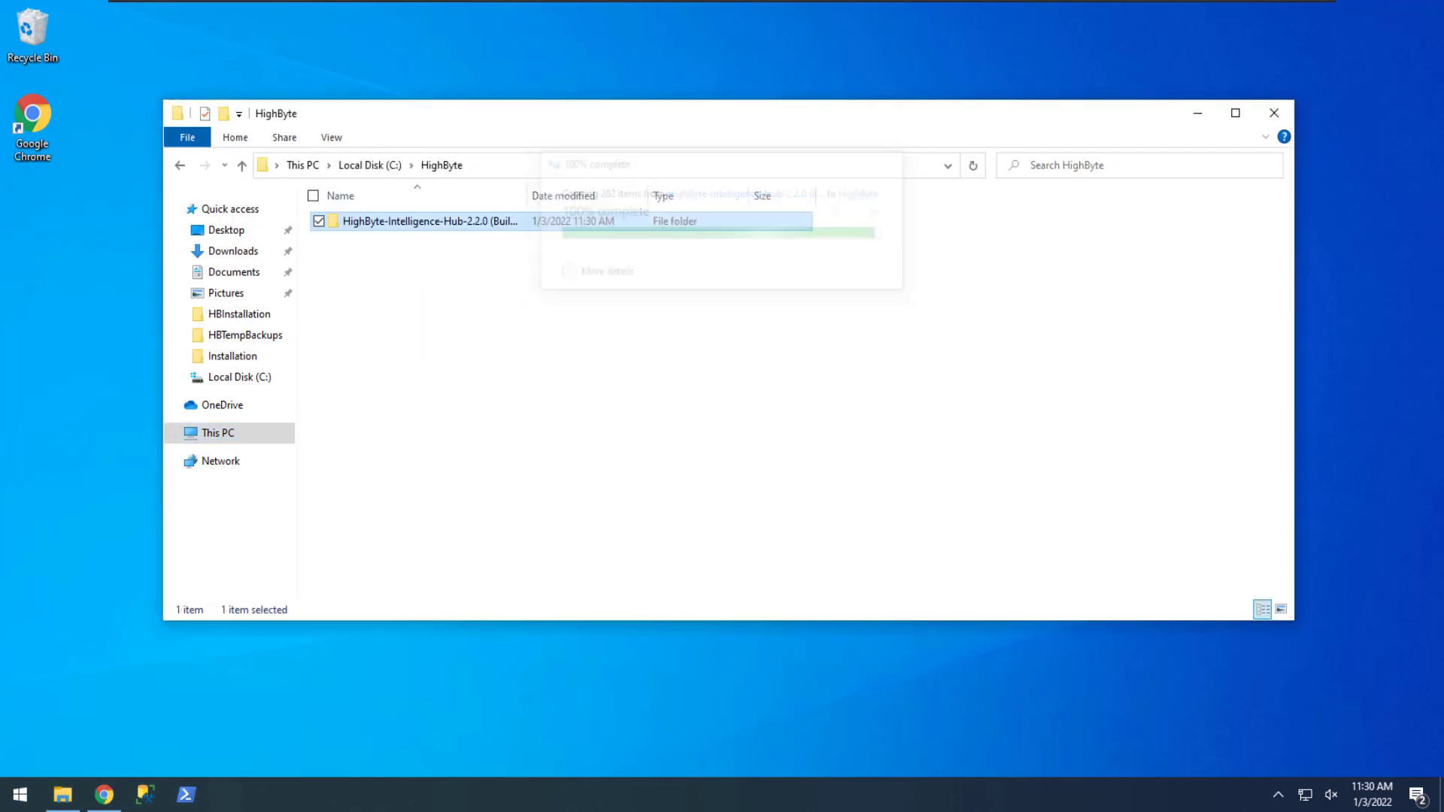
key(Return)
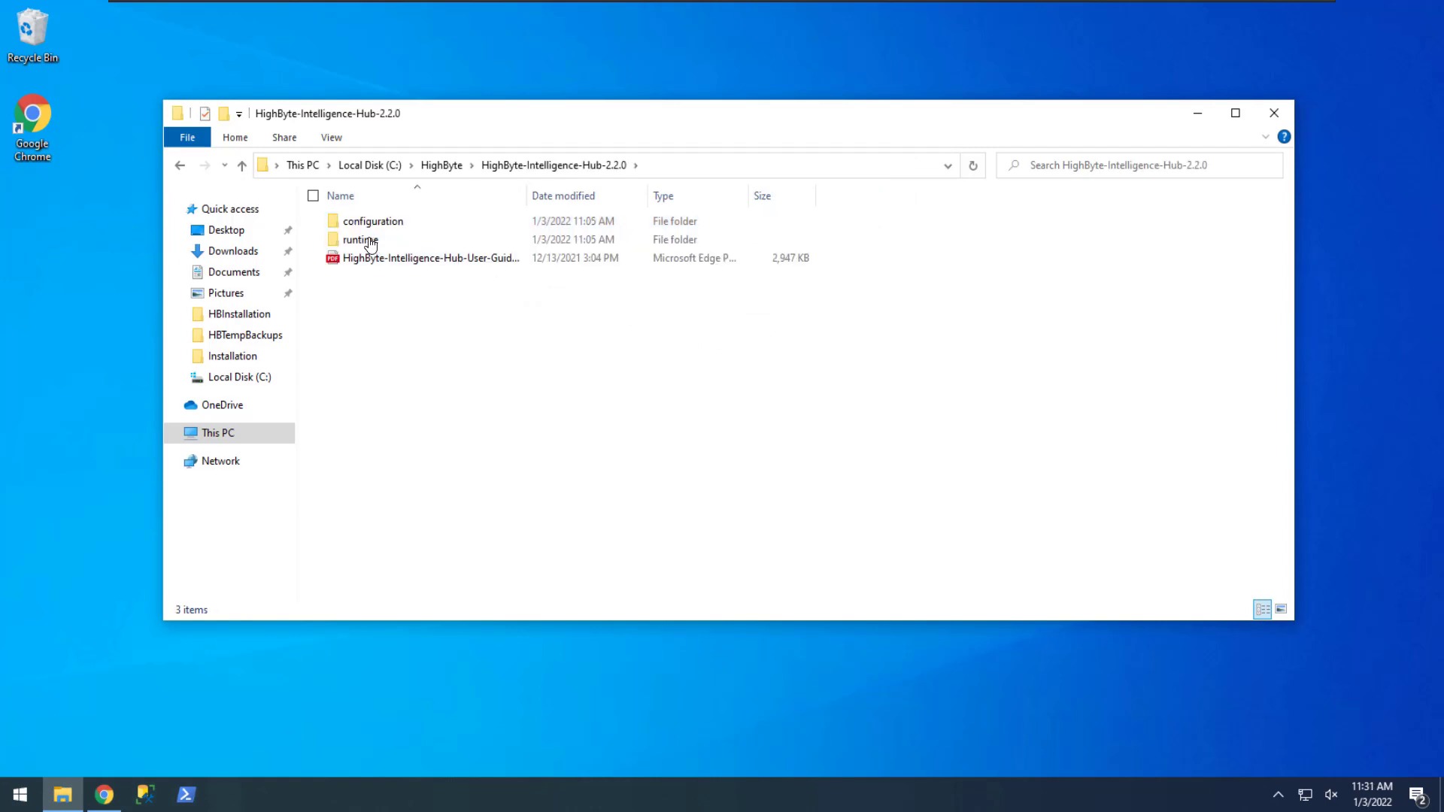
- Run start-windows.bat from the runtime folder of HighByte-Intelligence-Hub-2.2.0 to start the Intelligence Hub runtime
click(369, 242)
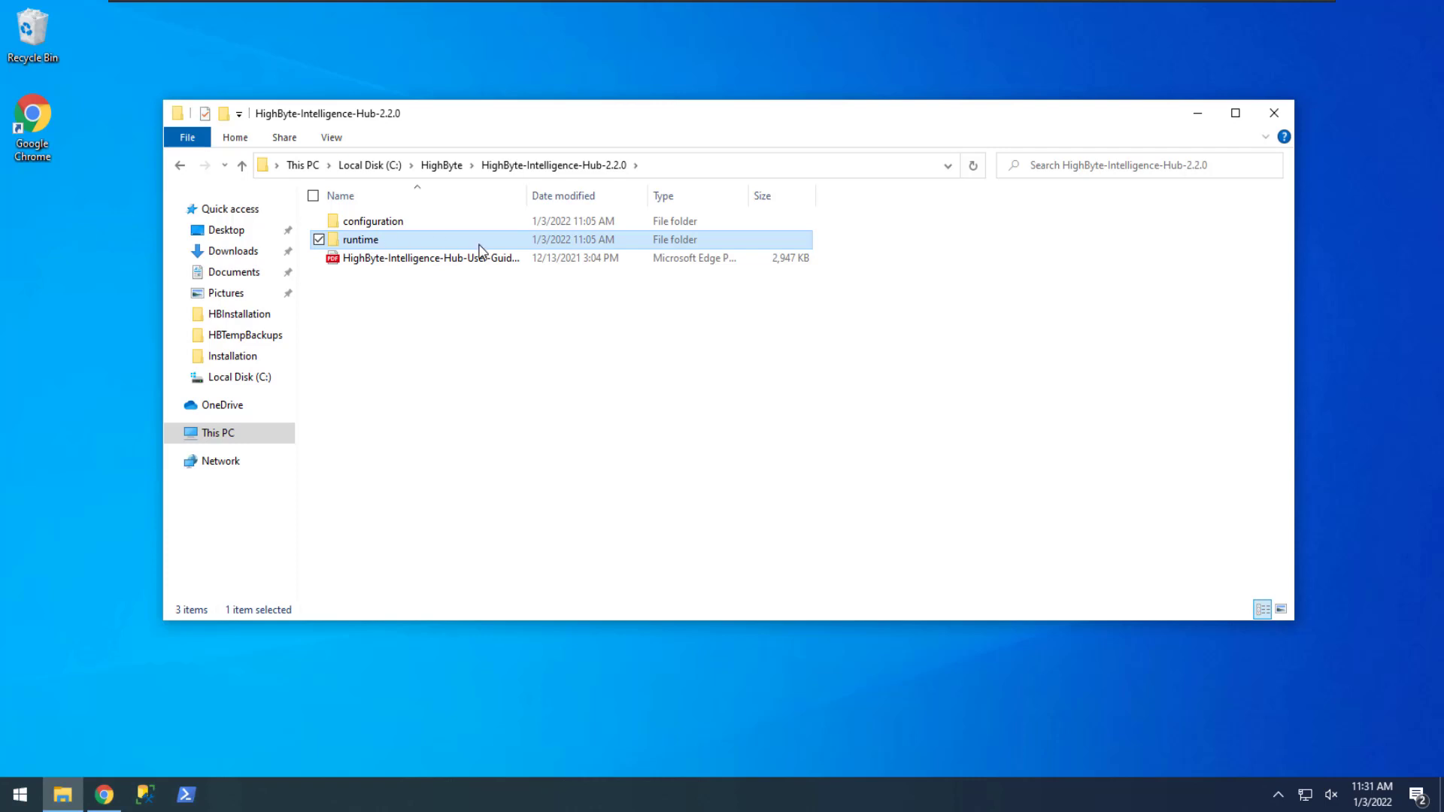
double_click(479, 244)
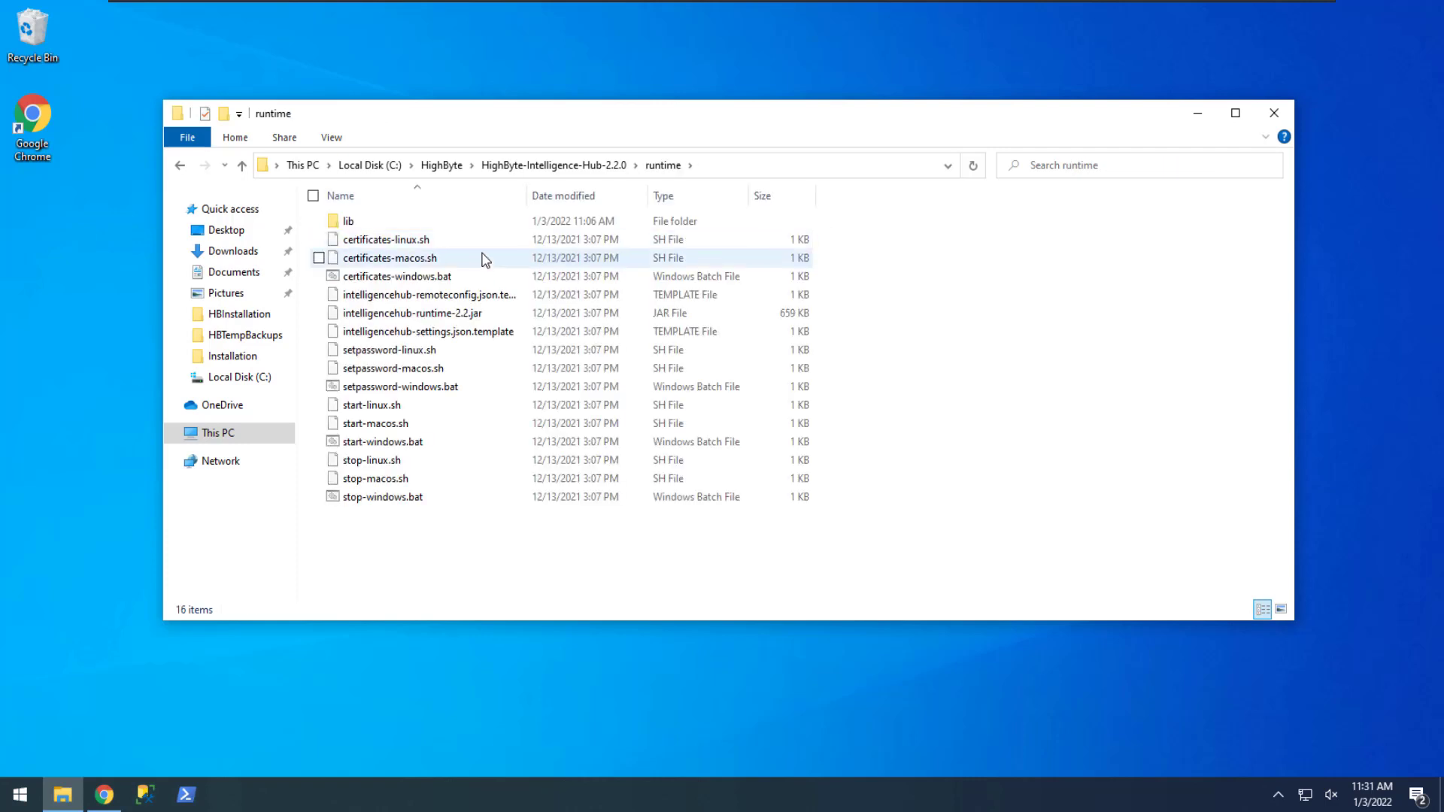
click(396, 450)
double_click(396, 450)
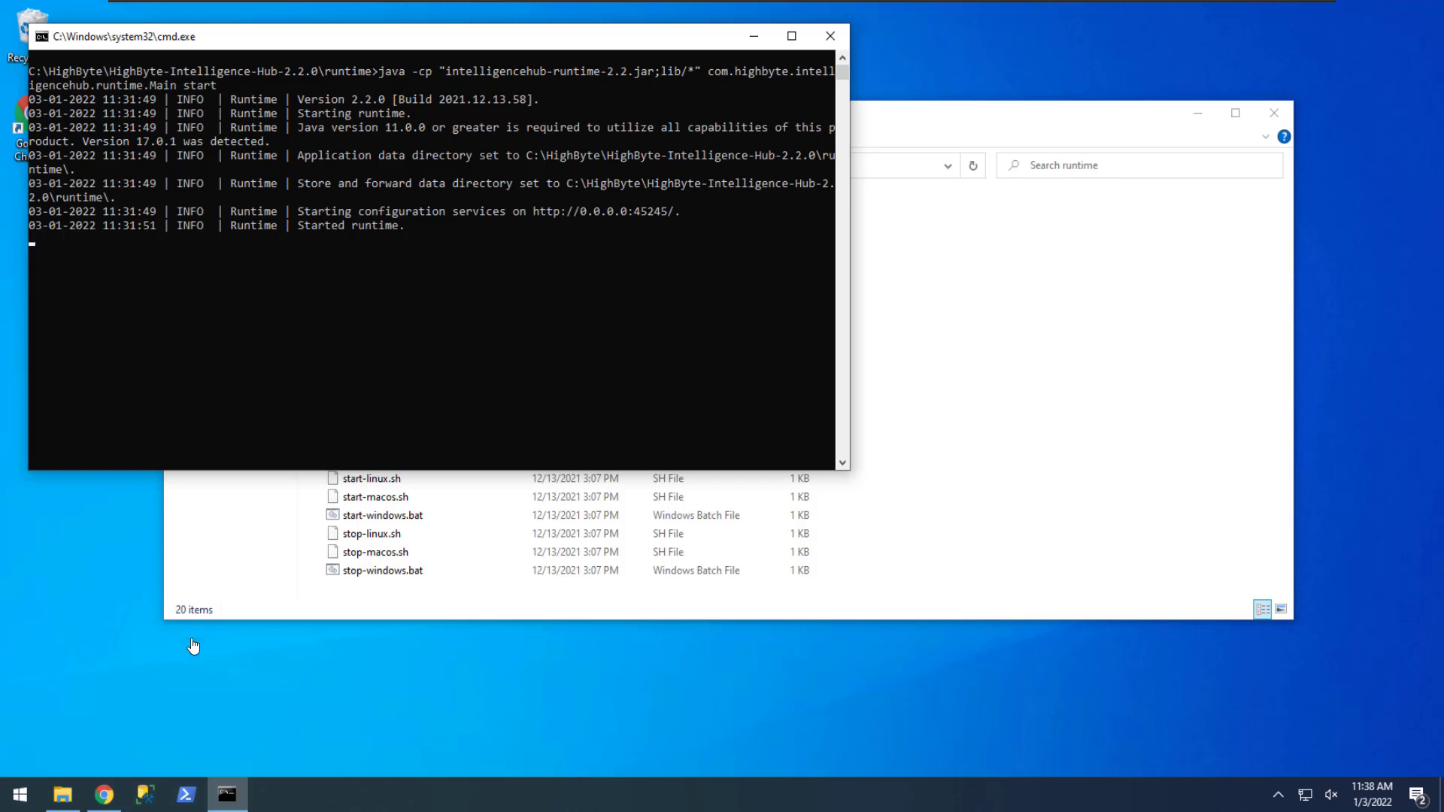
click(104, 796)
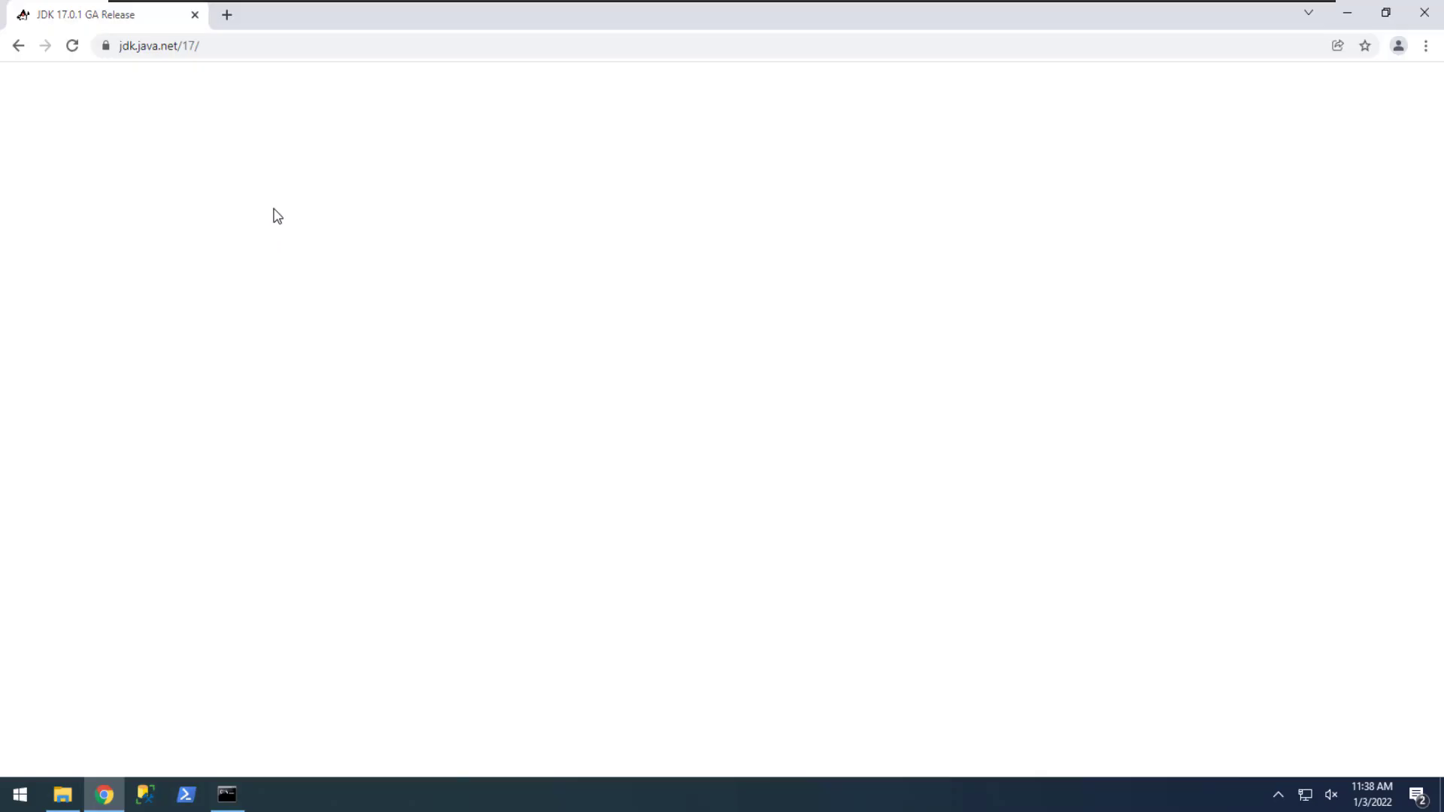
click(273, 48)
key(ctrl+a)
text(http://)
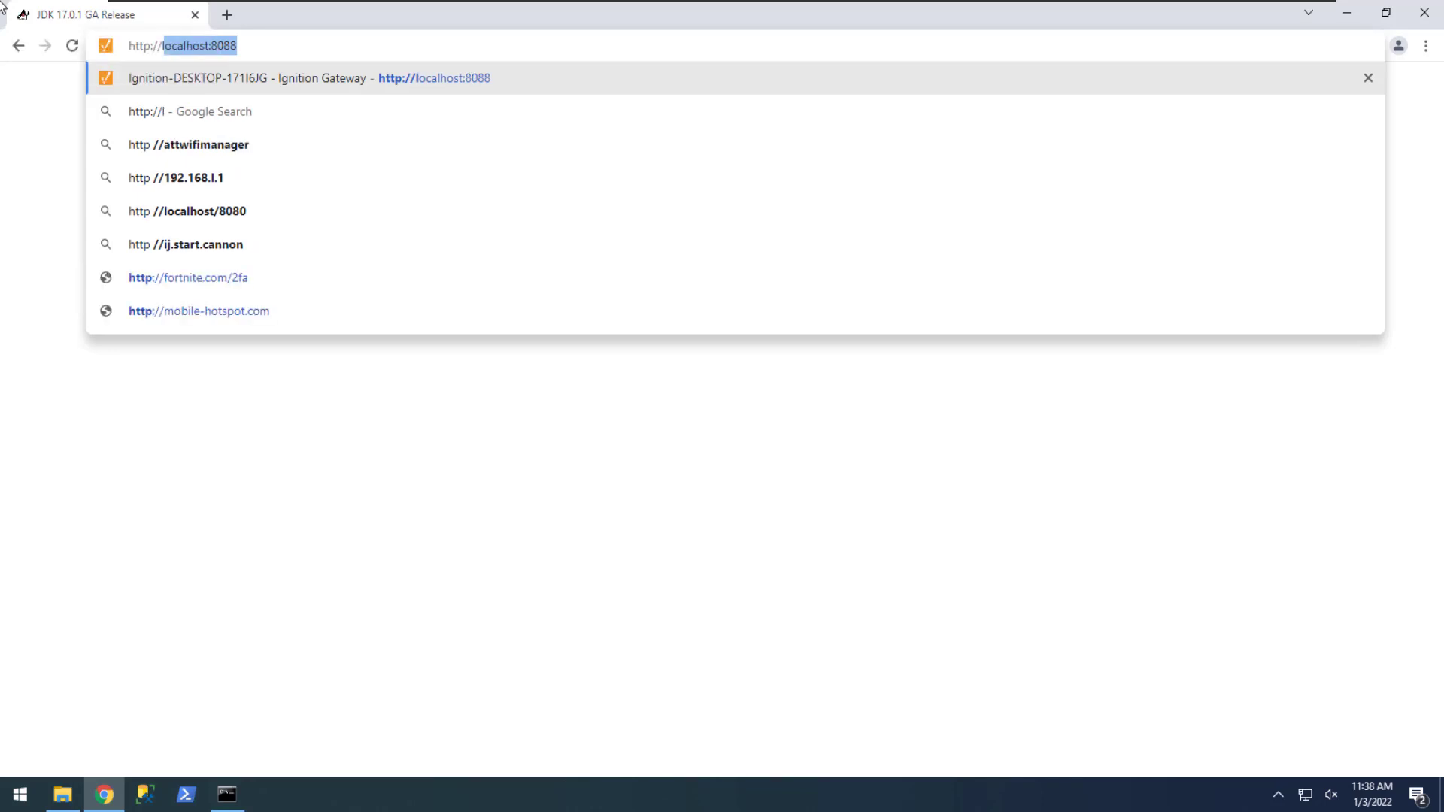
text(localhost:)
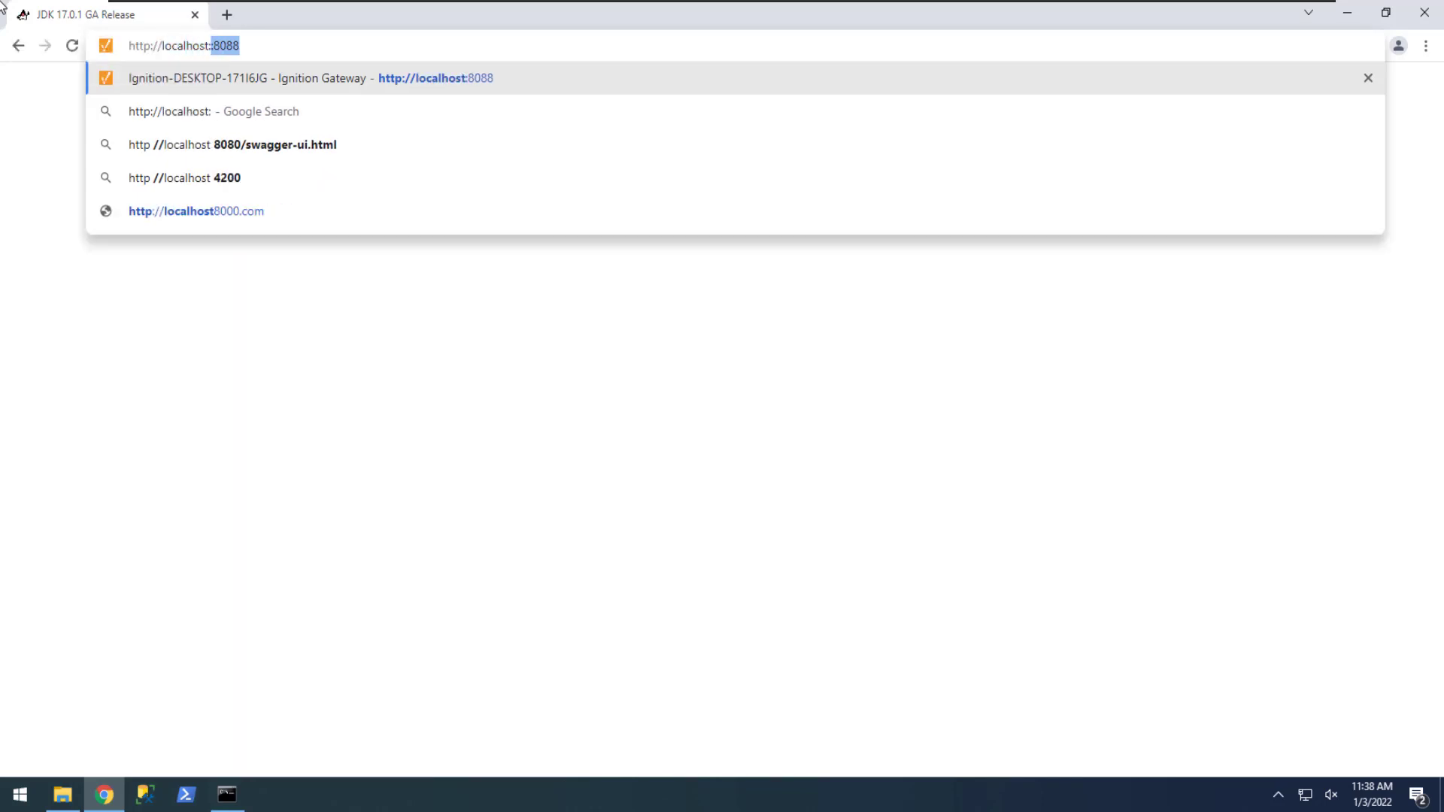
text(45)
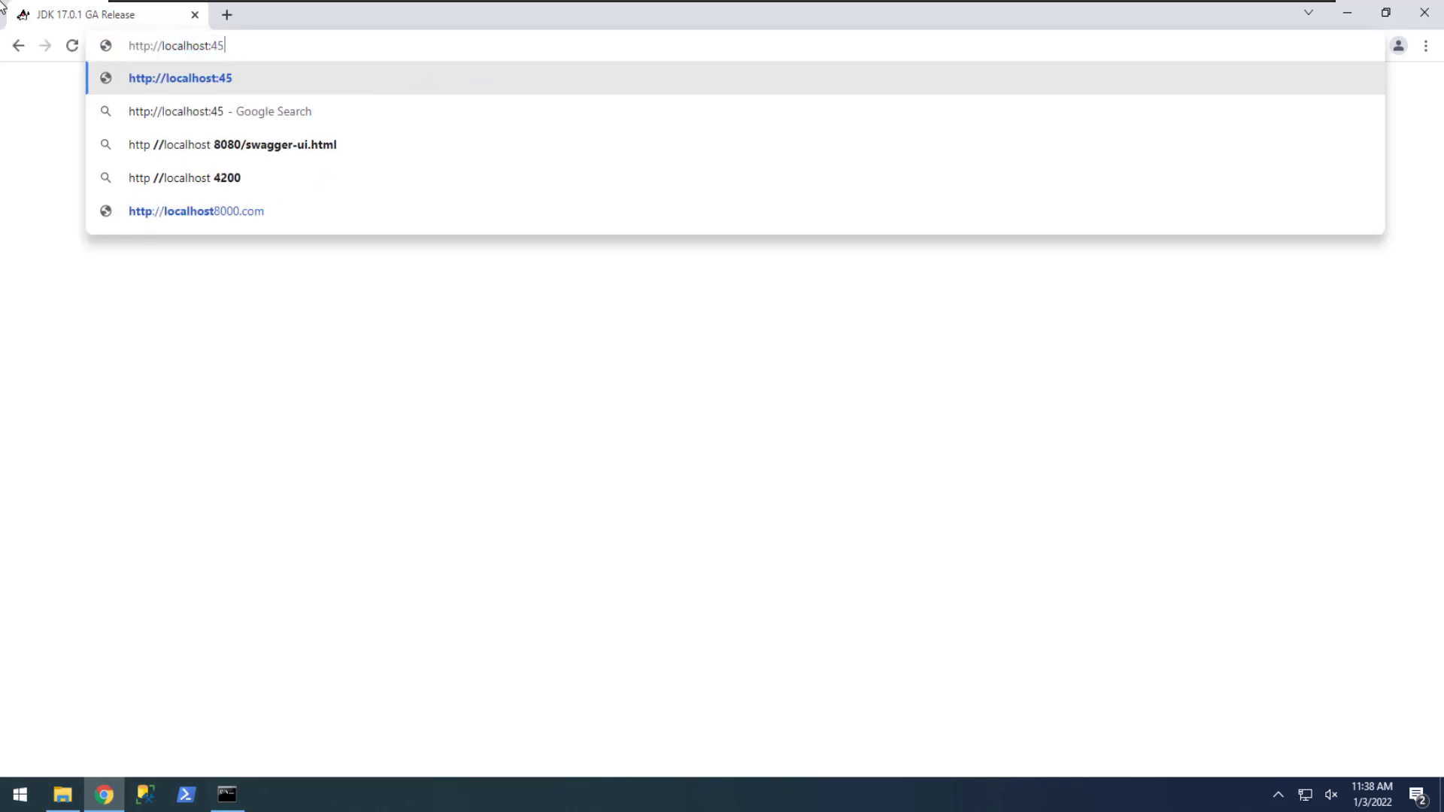
text(245)
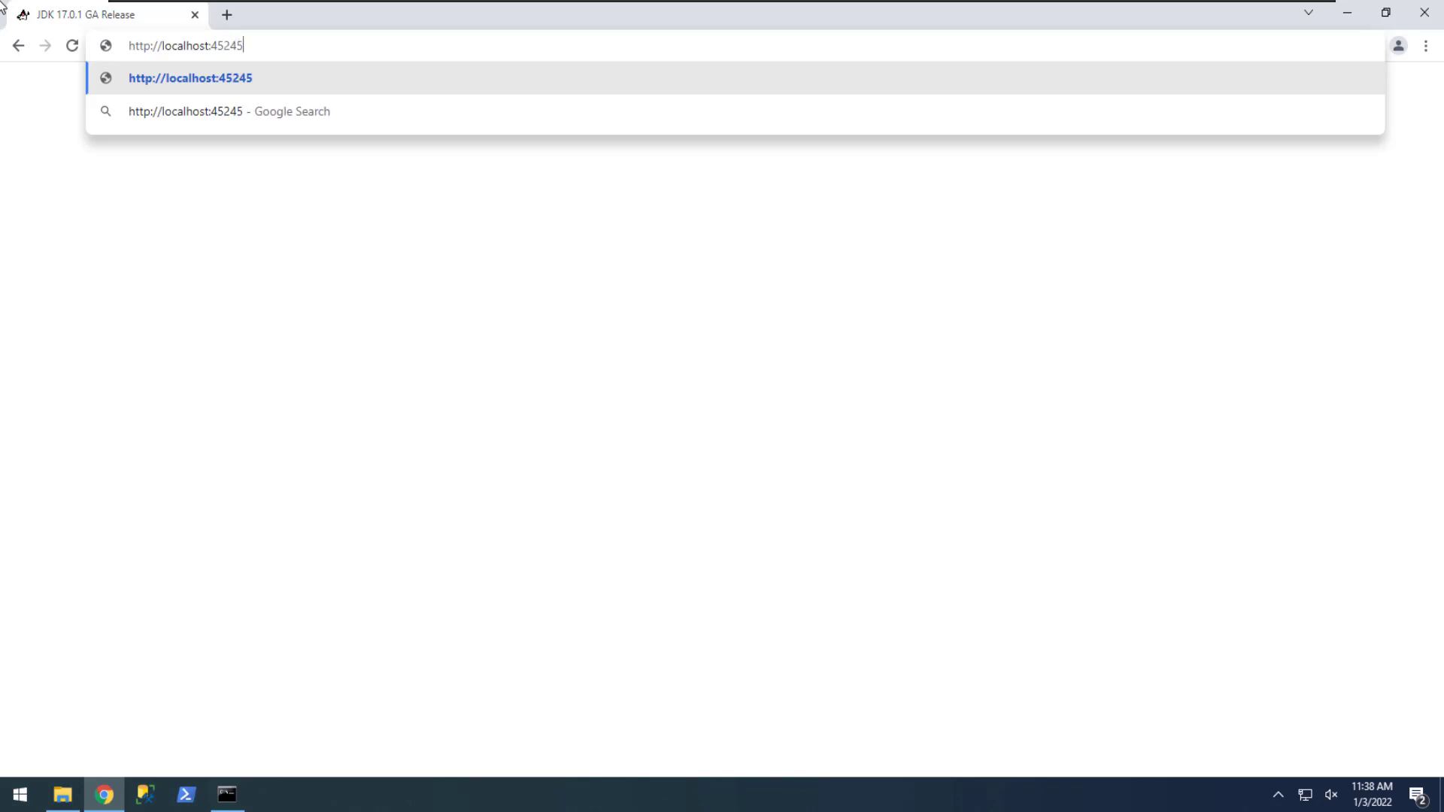
key(Return)
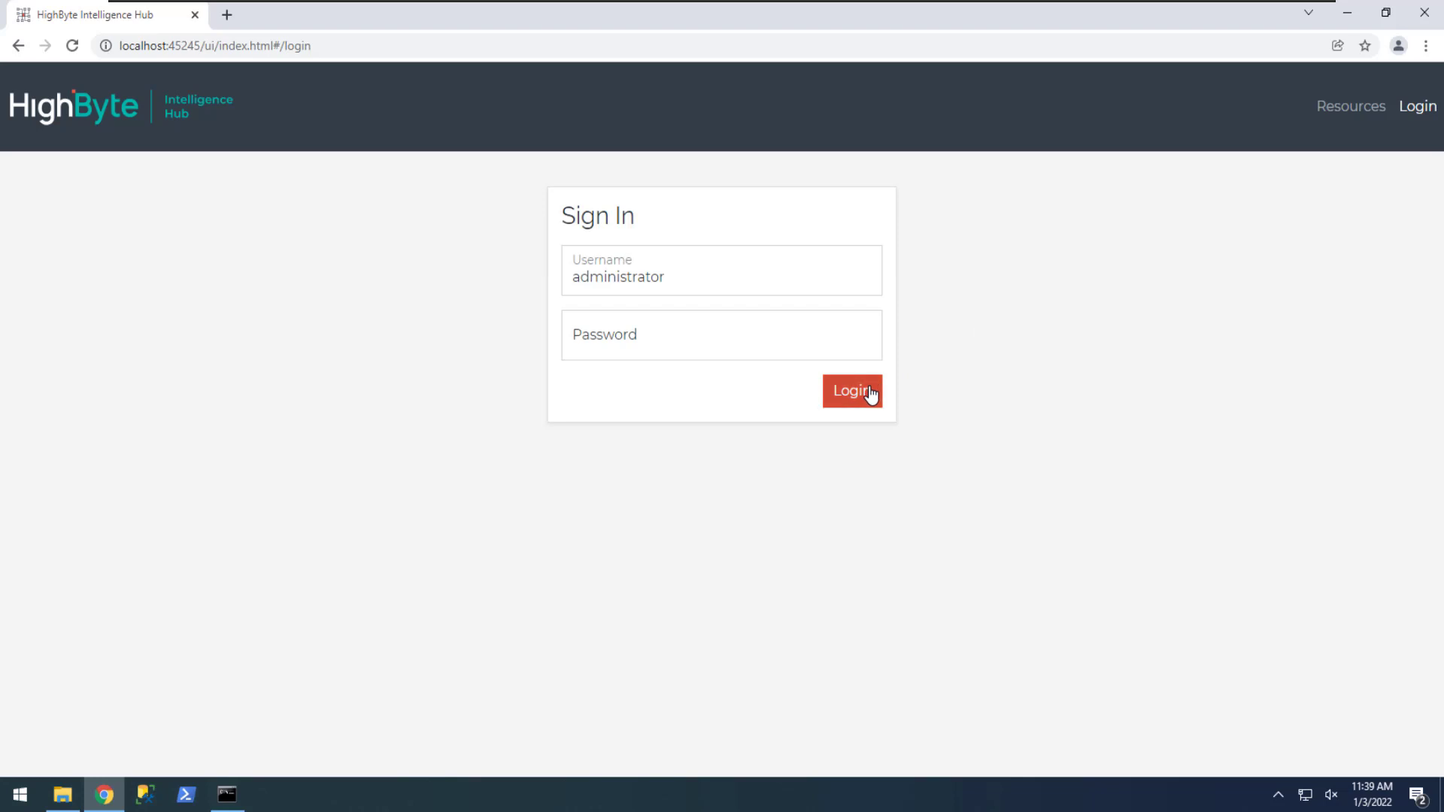
- Log in to Intelligence Hub as administrator and open the administrator user's details in the user administration
click(870, 393)
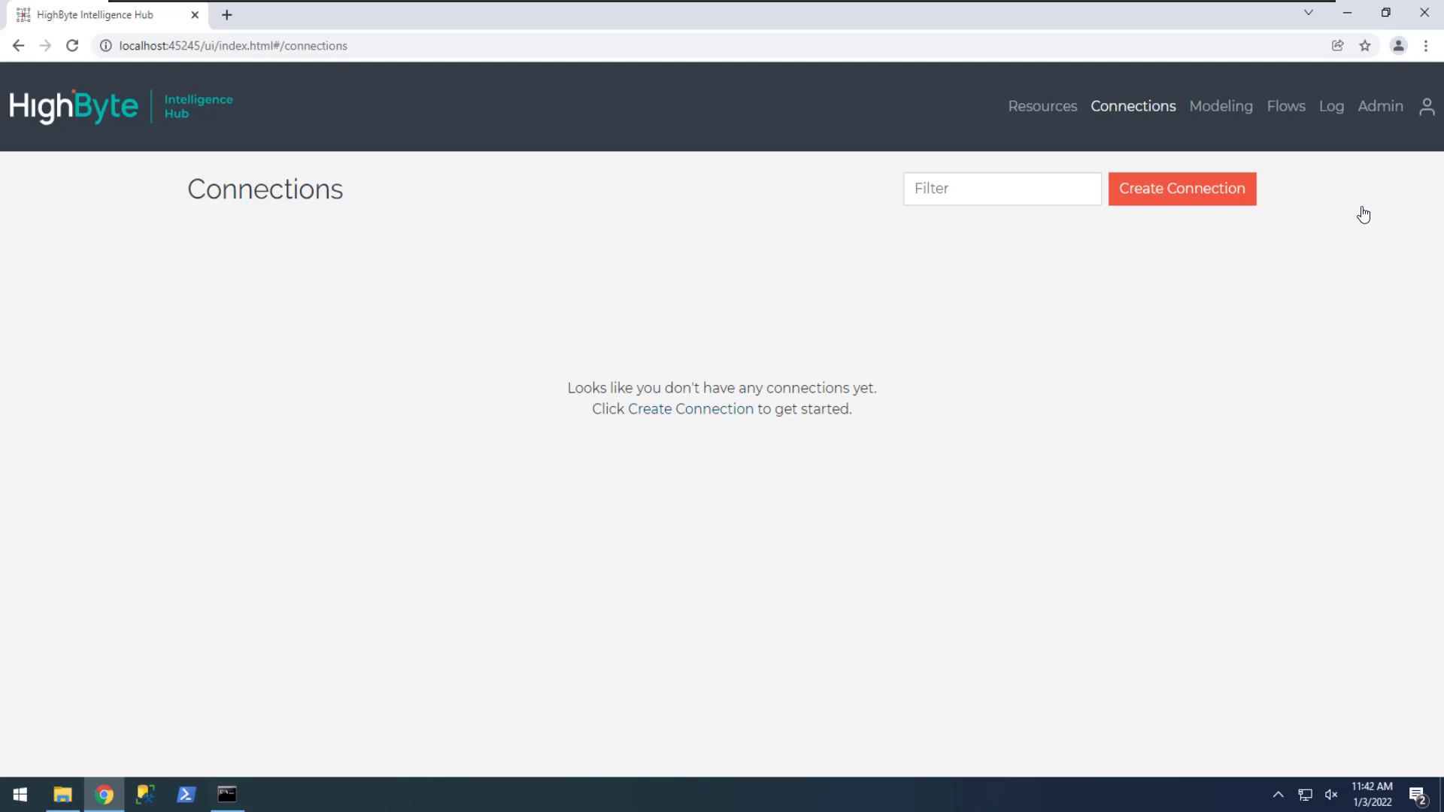
click(1384, 109)
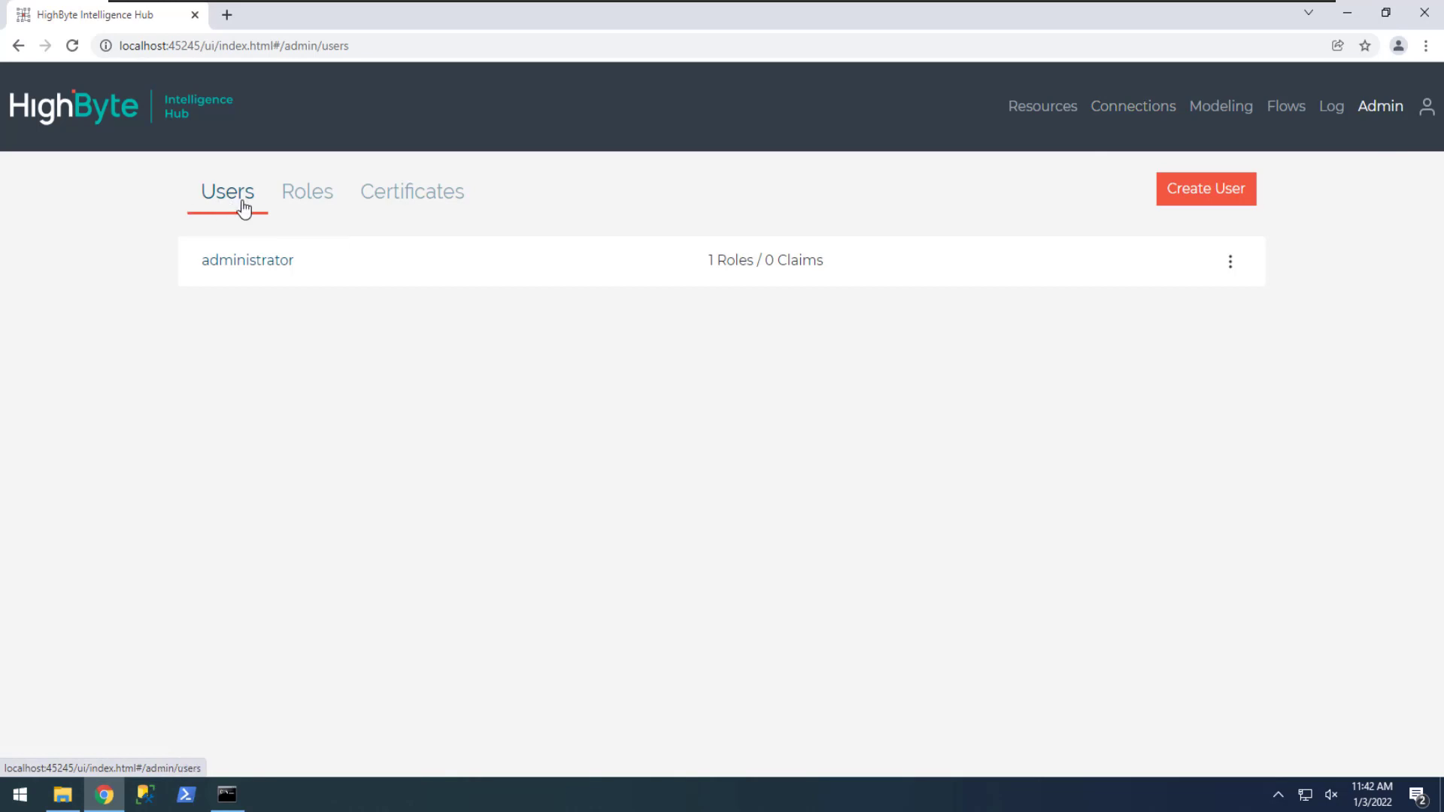
click(242, 267)
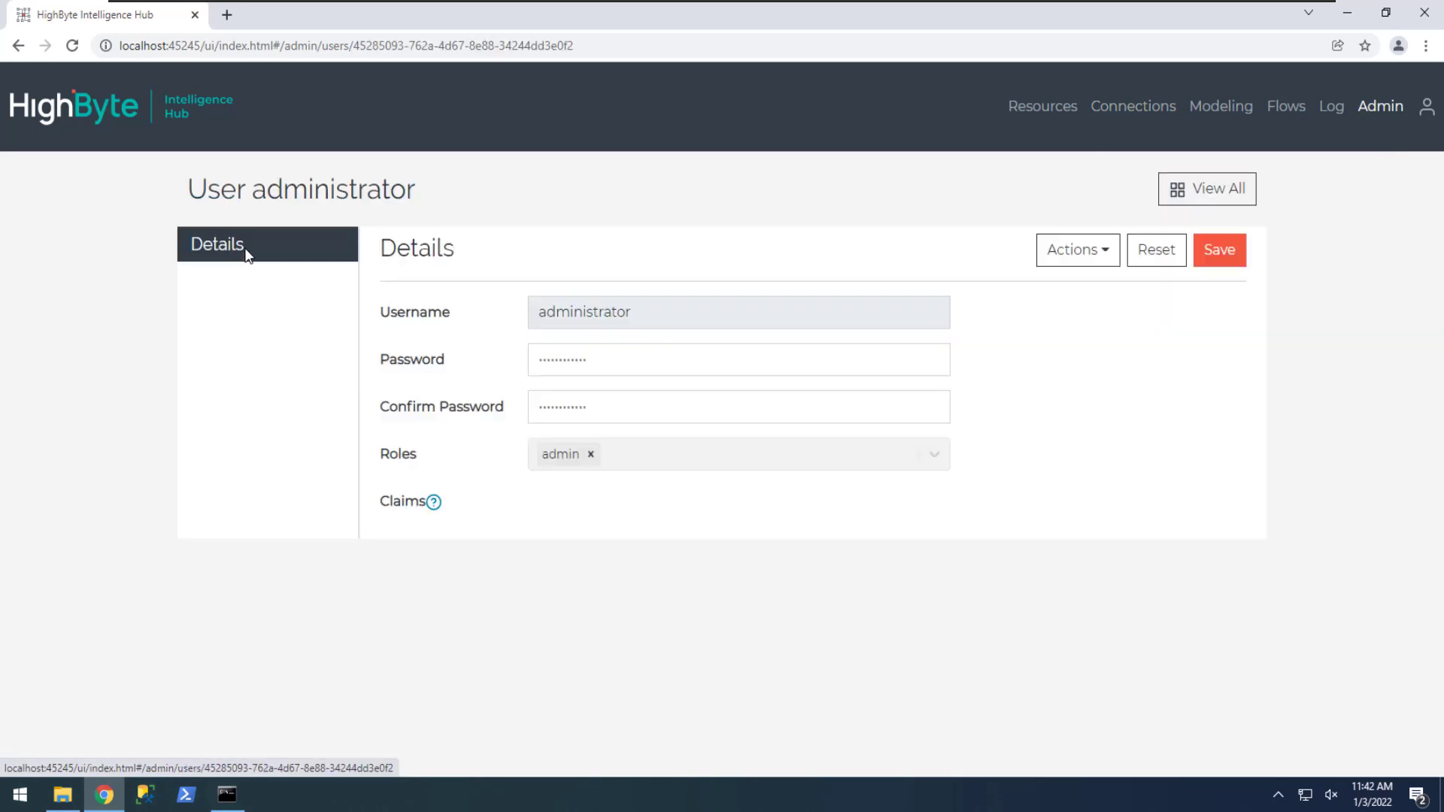